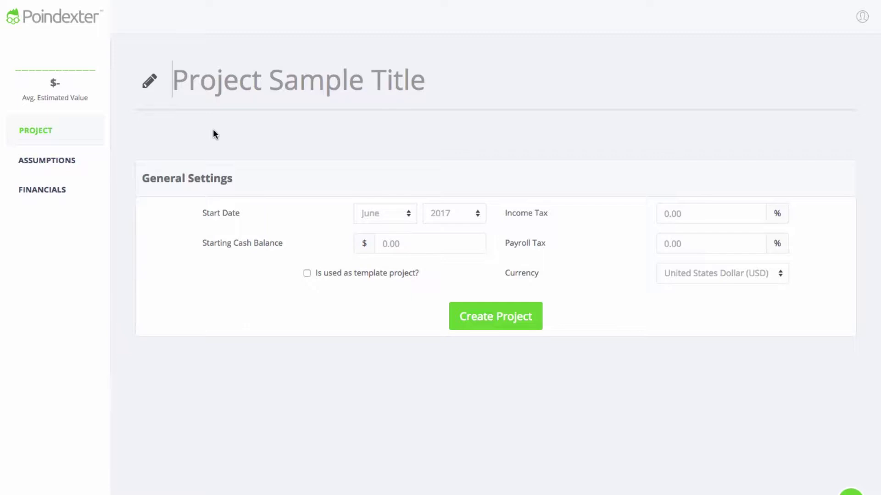
Create a new project titled 'Airbnb for Uber' with the default general settings.
type("Airbnb")
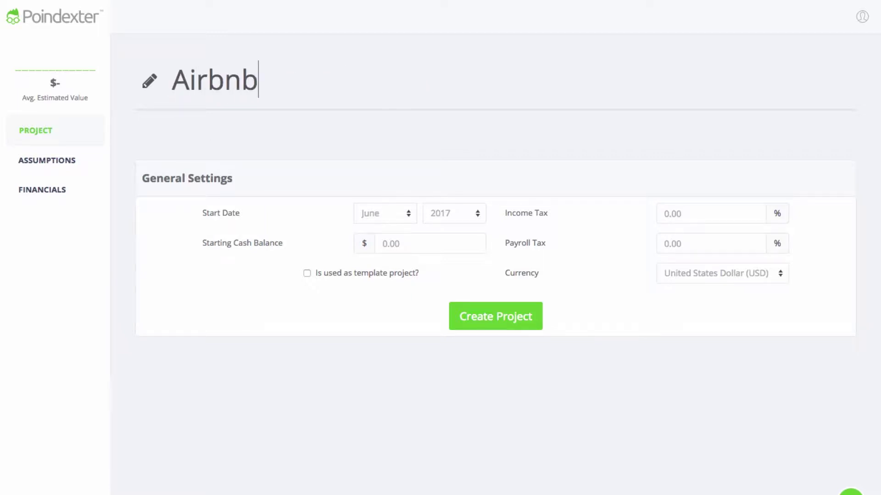
type(" for Uber")
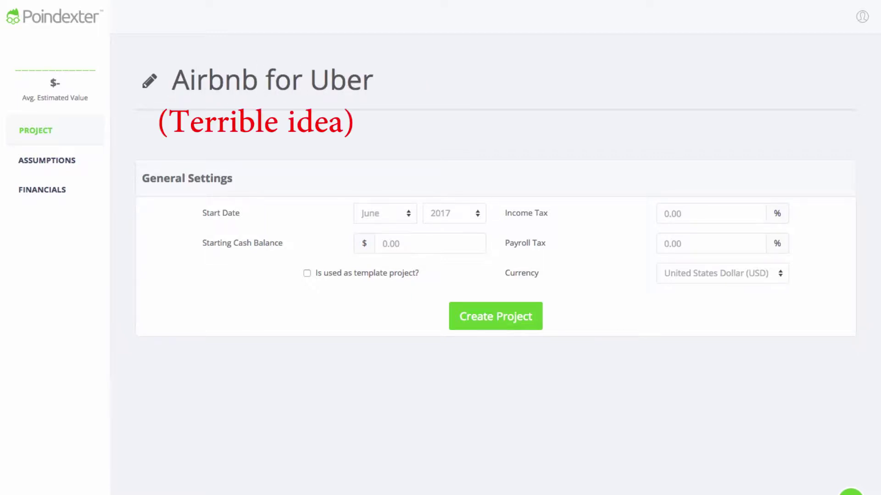
left_click(466, 321)
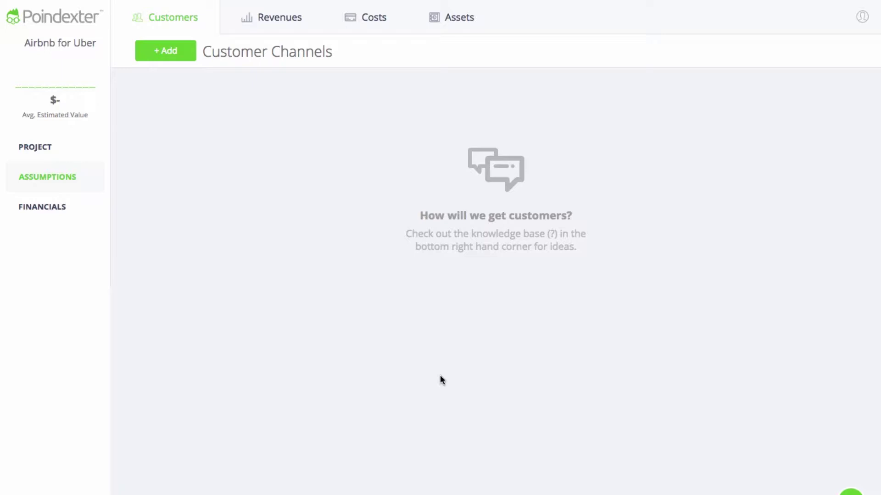
Start a new customer acquisition channel with the default Funnel settings.
left_click(171, 57)
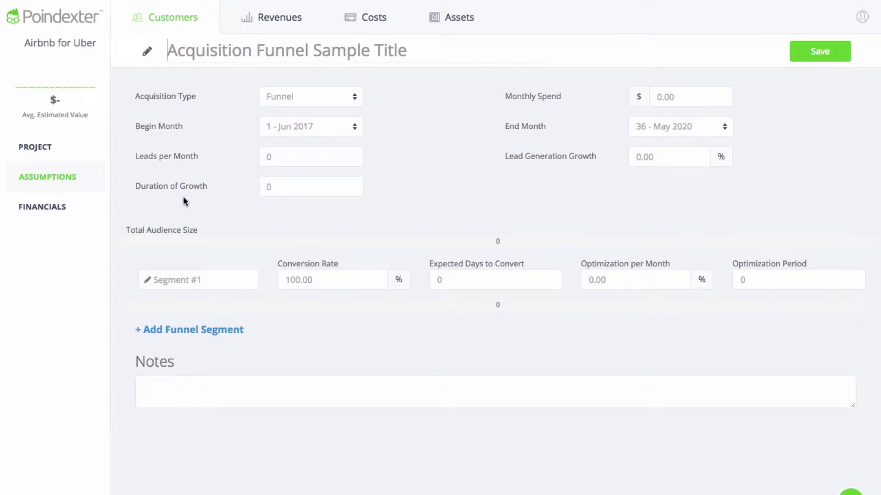
Title the channel 'Sellers - Uber Rides' with $100 monthly spend and 20 leads per month.
type("Sellers -")
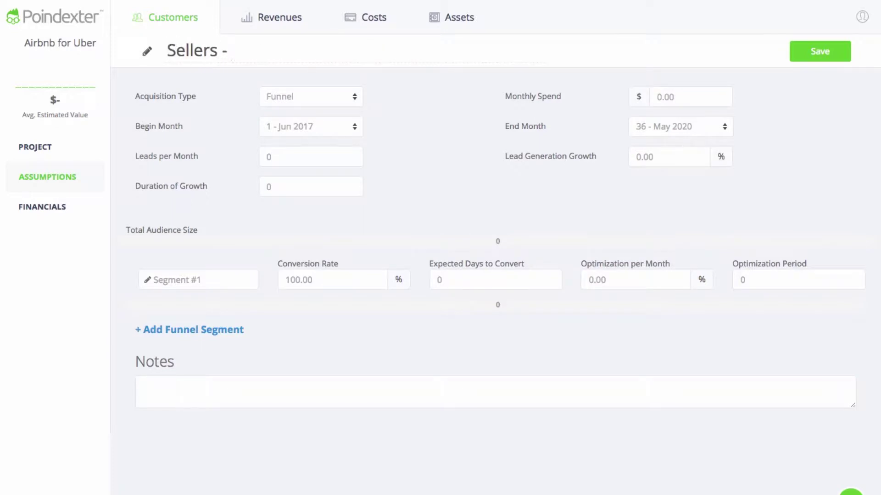
type(" Uber Rid")
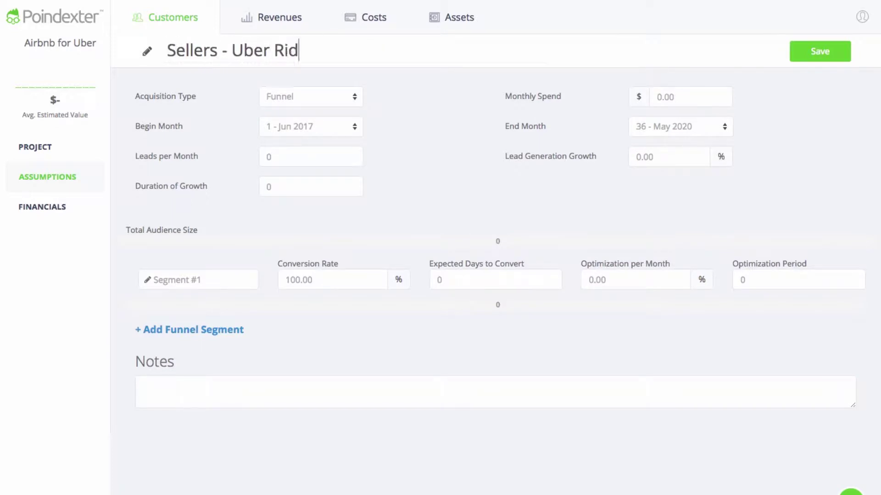
type("es")
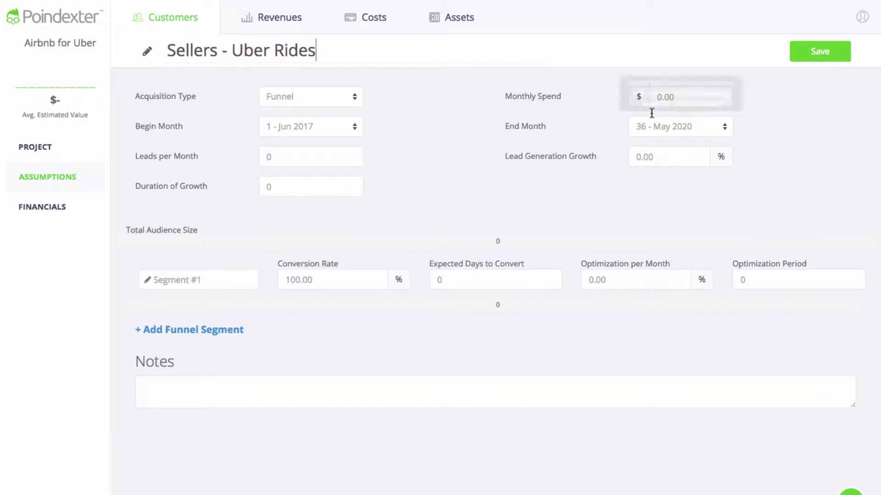
left_click(680, 94)
double_click(681, 94)
type("100")
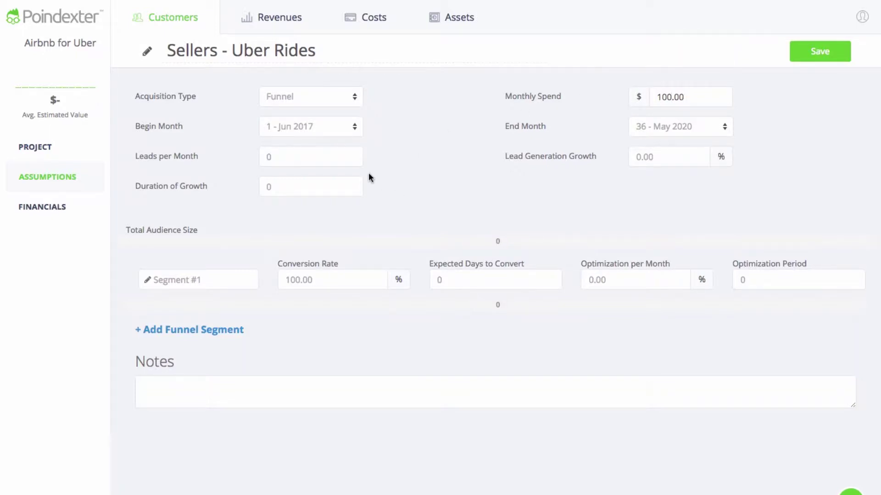
left_click(356, 161)
type("20")
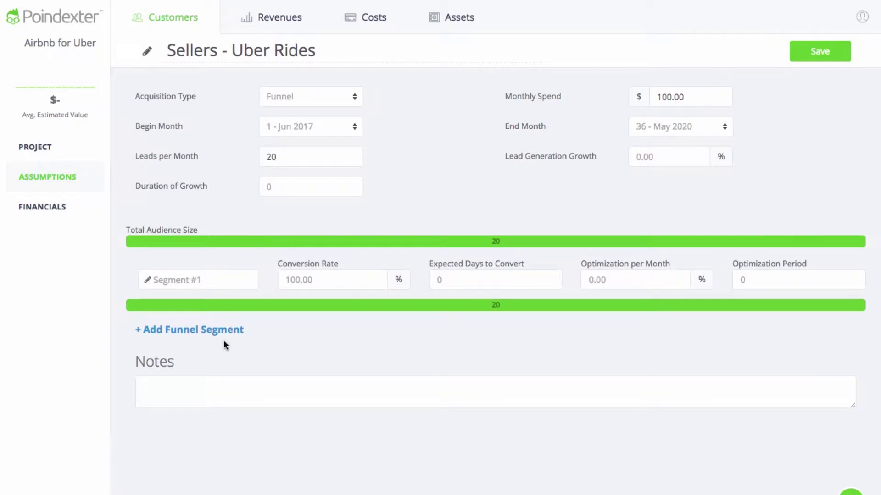
Rename the first funnel segment to Signups at 75% conversion and save the channel.
left_click(213, 273)
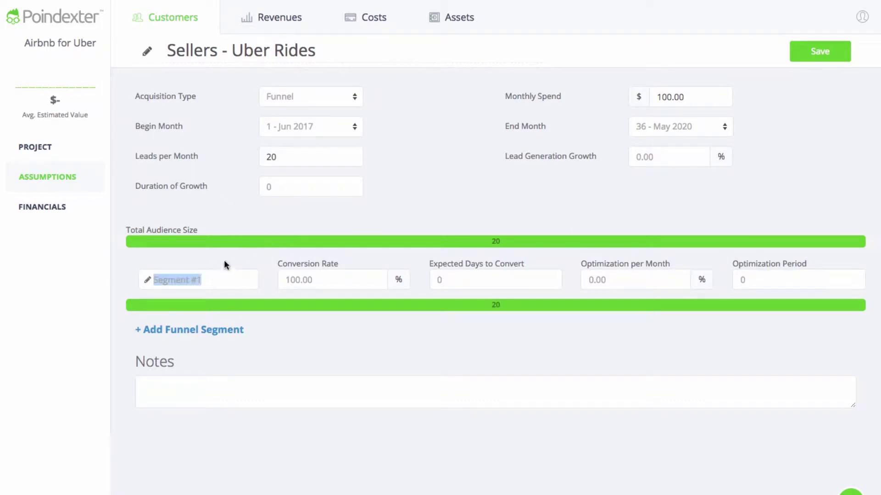
type("Signups")
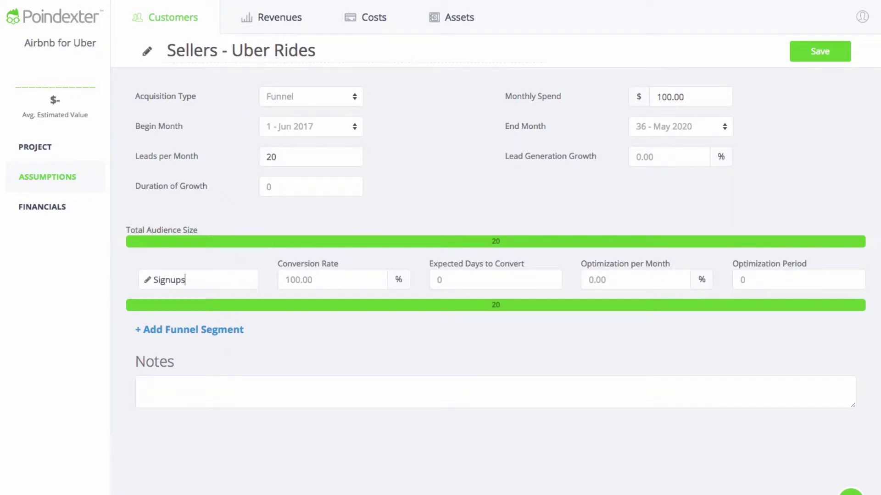
double_click(355, 271)
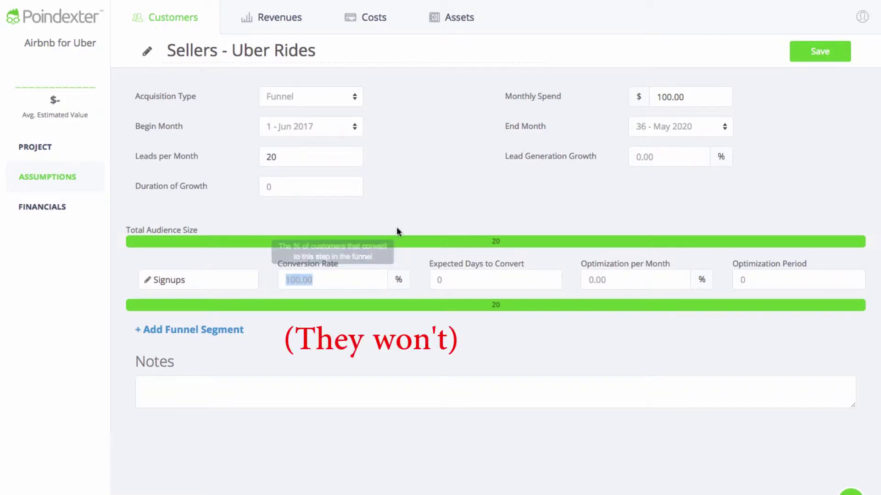
type("75")
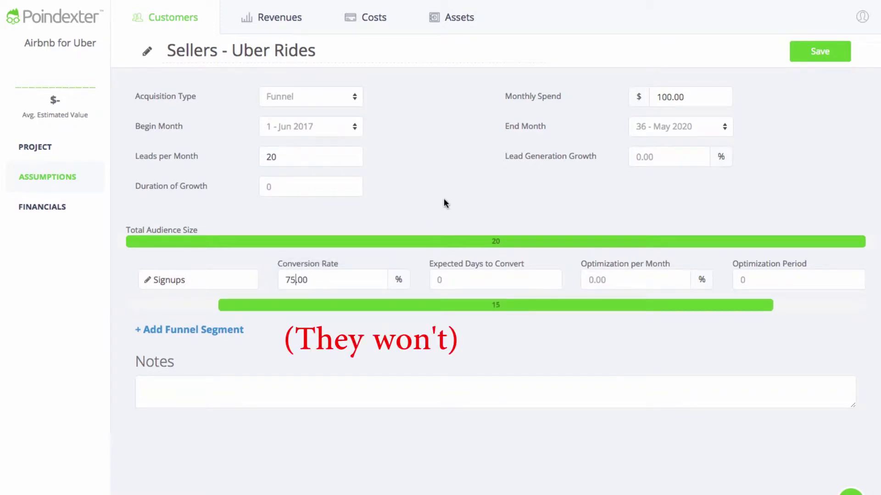
left_click(818, 55)
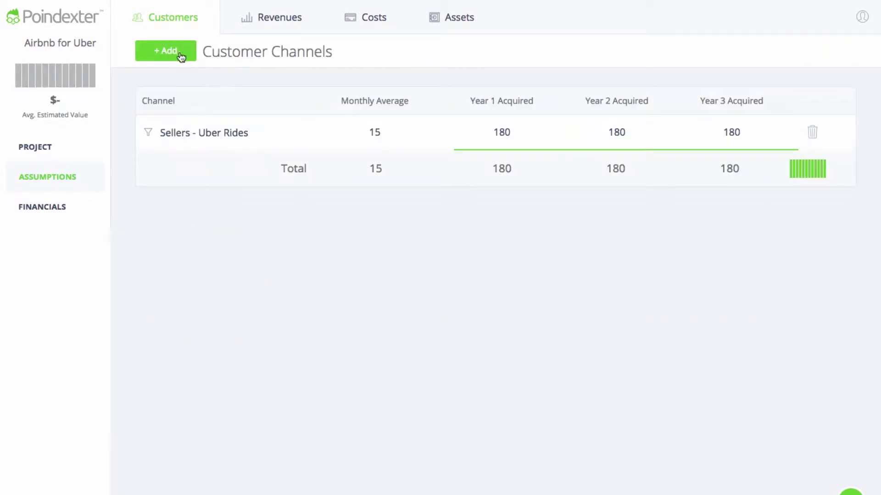
left_click(179, 50)
Title the channel 'Sellers - Billboards' with $10,000 monthly spend and 50,000 leads per month.
type("Sellers - ")
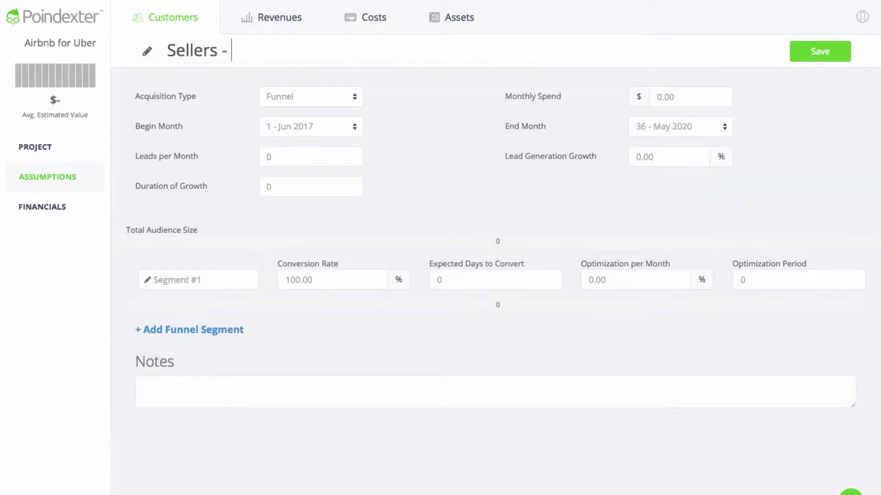
type("Billboards")
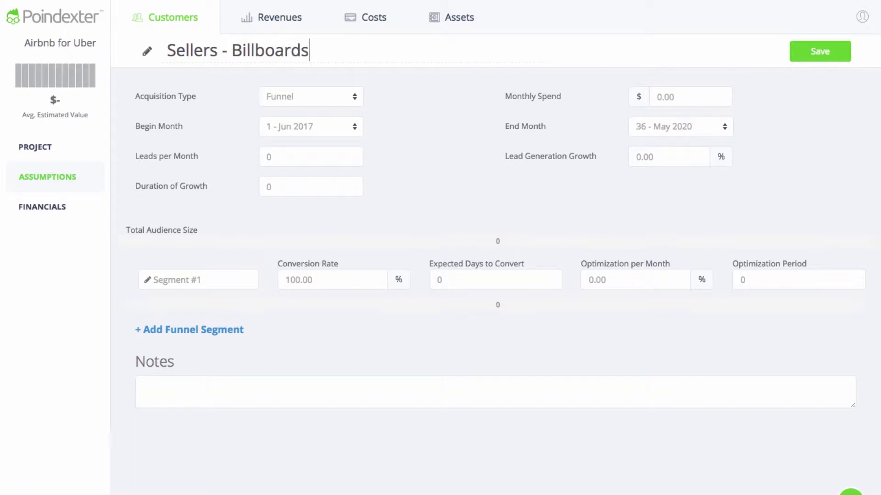
left_click(665, 97)
type("10,000")
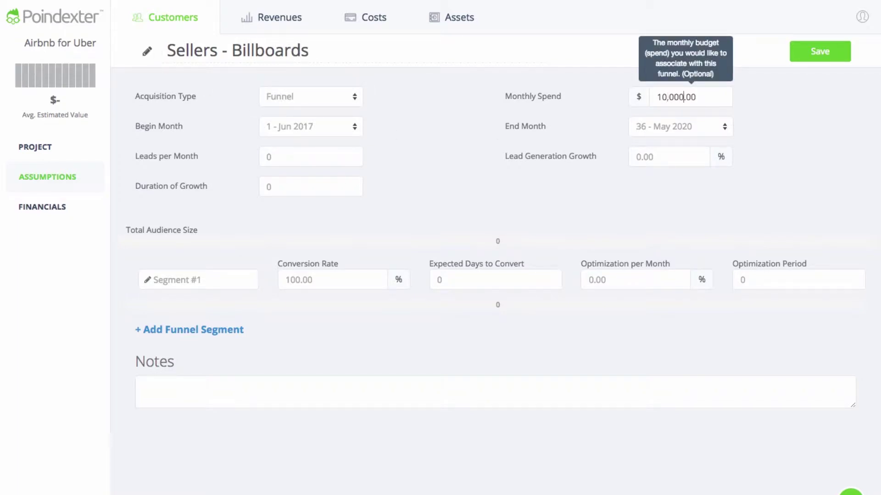
left_click(325, 156)
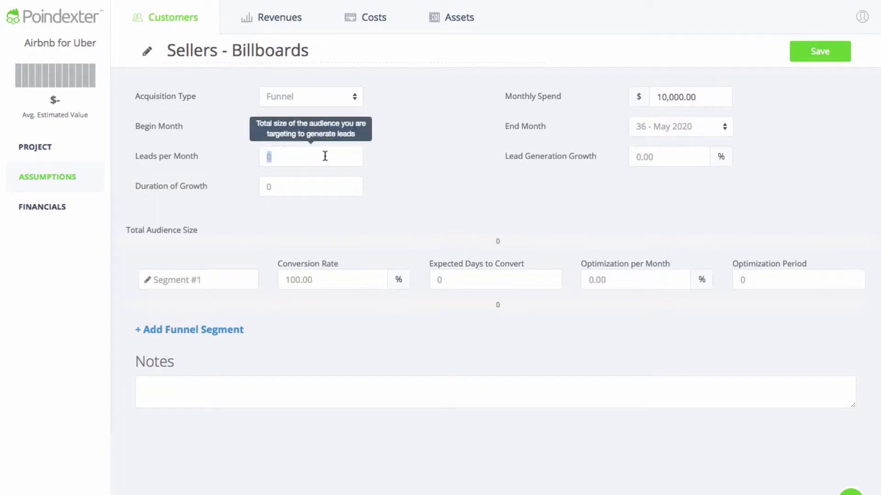
type("50,000")
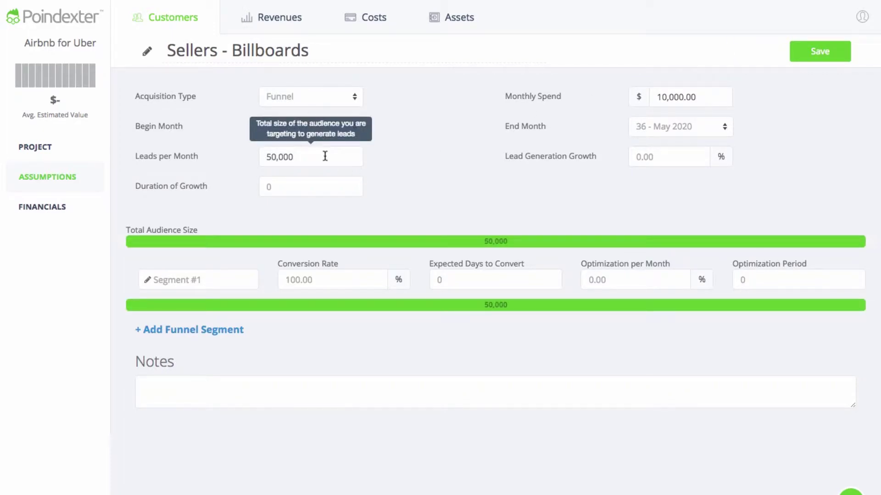
Build the funnel with Visit Site at 50% and a second Signups segment at 60%.
left_click(239, 280)
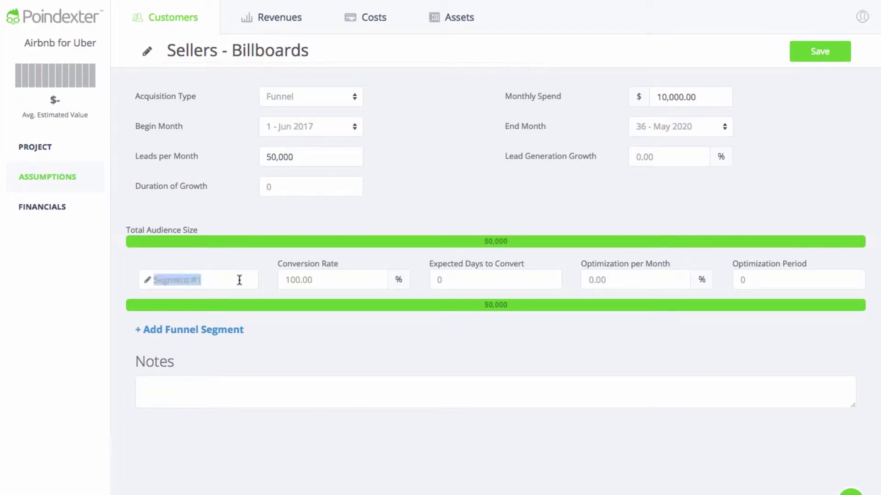
type("Visi")
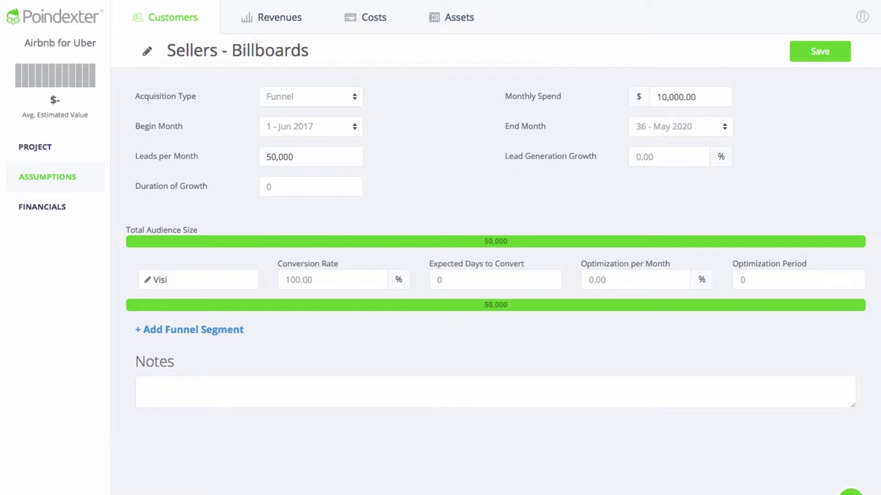
type("t Site")
left_click(351, 271)
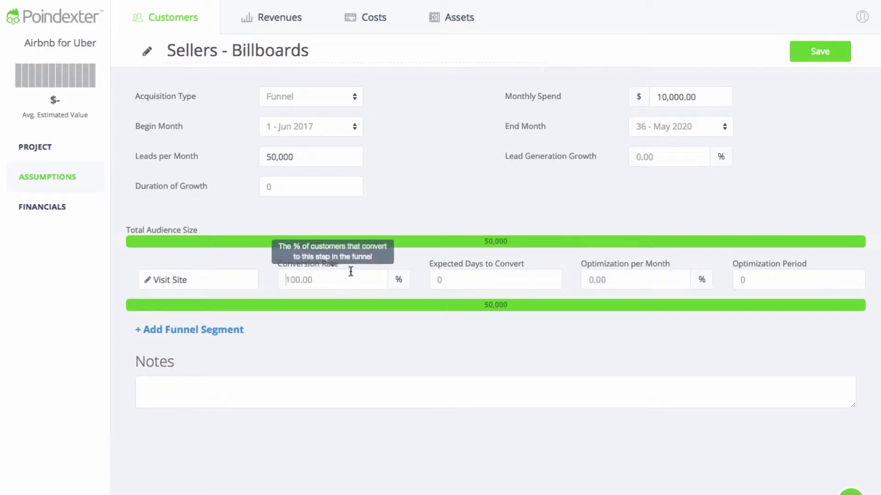
double_click(351, 272)
type("50")
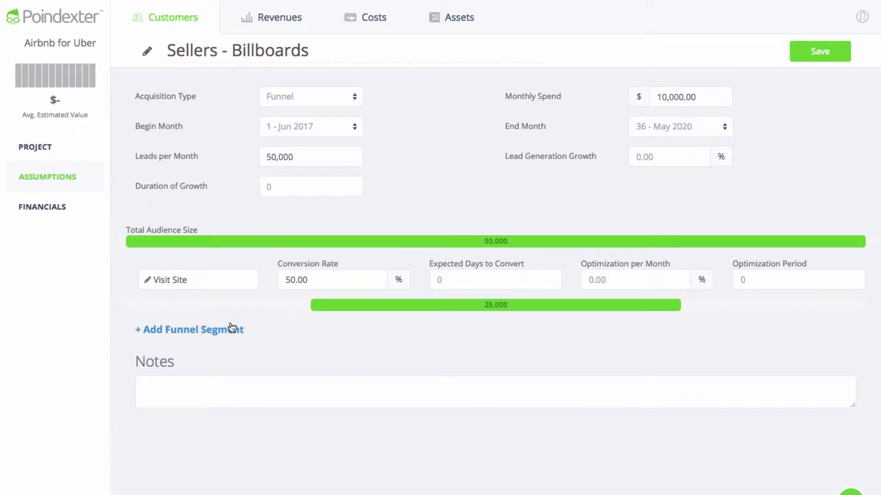
left_click(235, 323)
type("Signups")
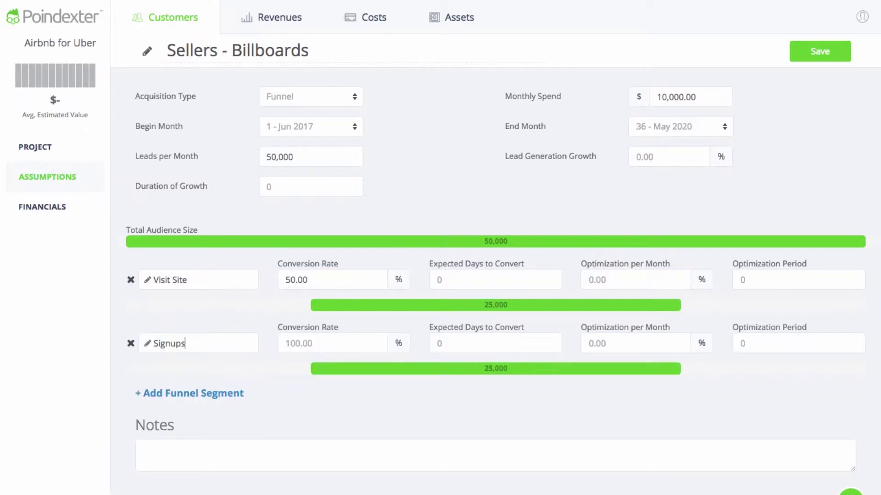
double_click(348, 338)
type("60")
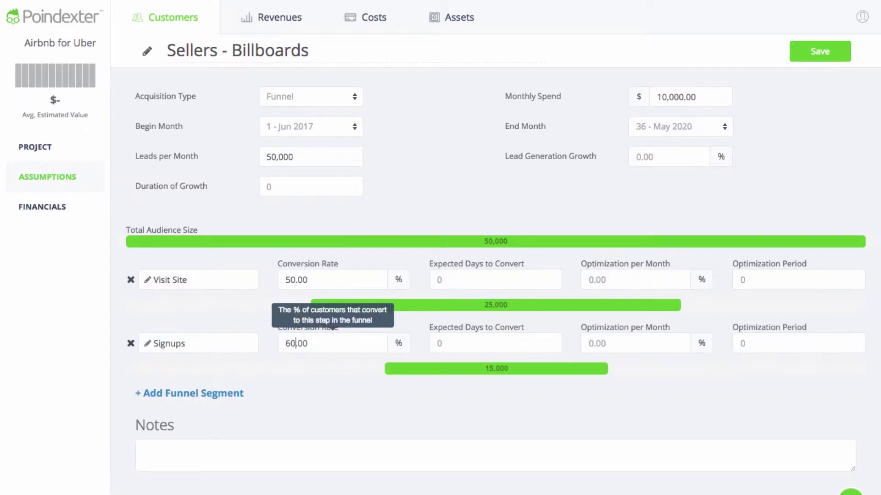
Set Signups monthly optimization to 5% for 12 and save the channel.
double_click(638, 340)
type("5")
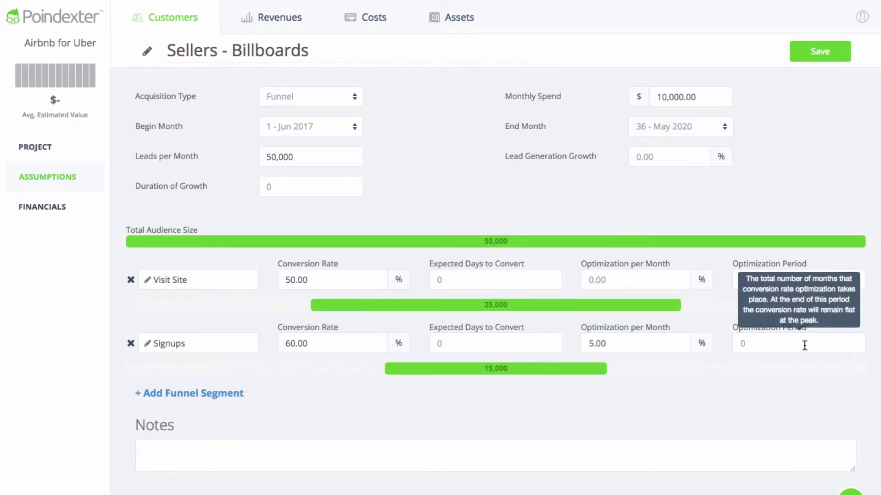
left_click(804, 346)
type("12")
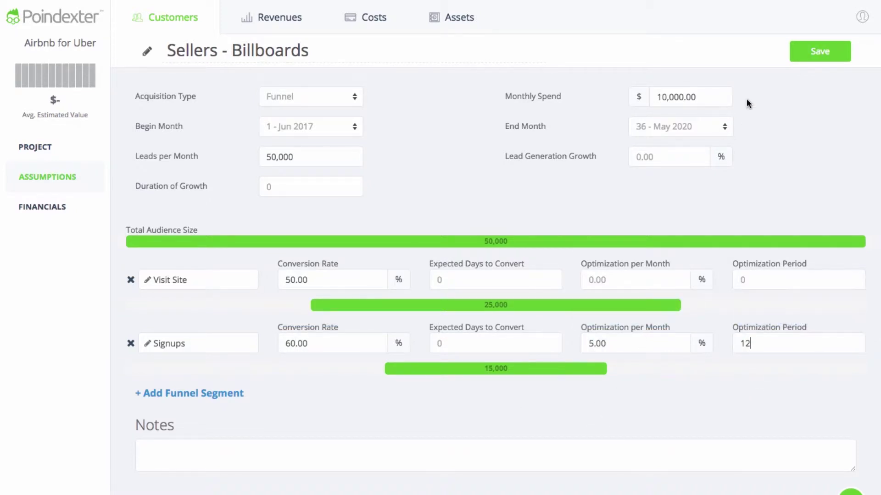
left_click(821, 53)
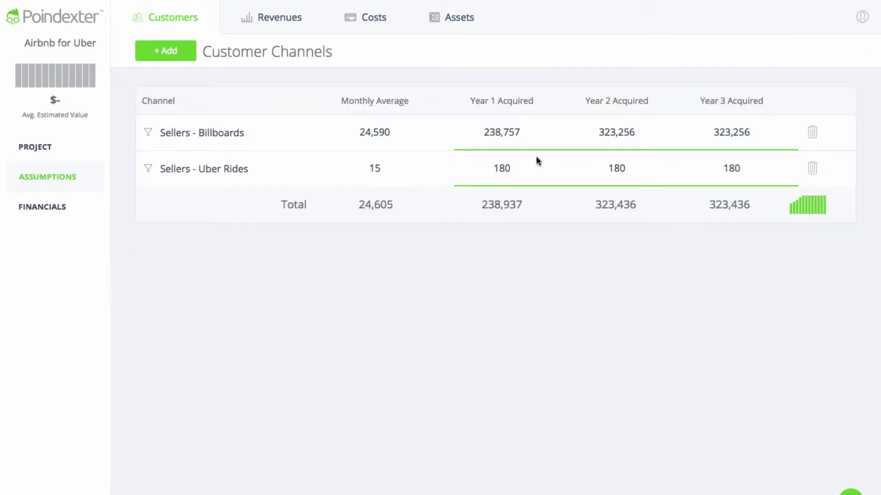
left_click(173, 55)
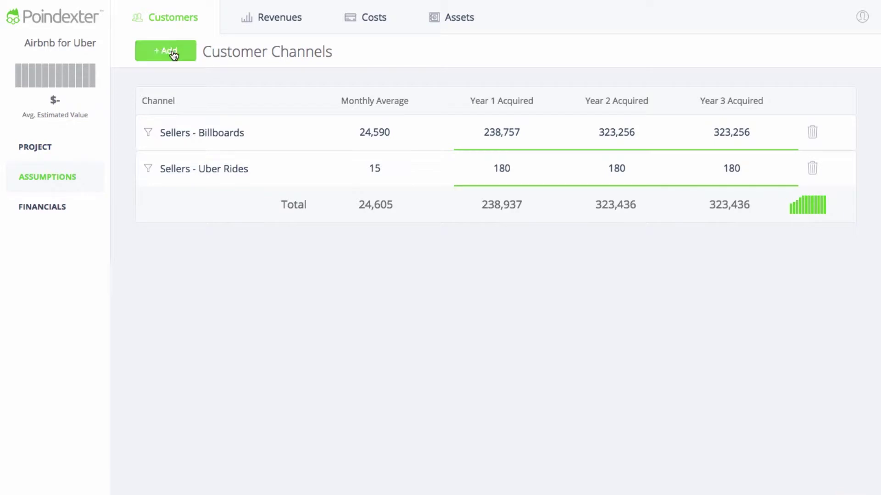
Title the channel 'Buyers - Guest Blogging' with 20,000 leads per month.
type("Bu")
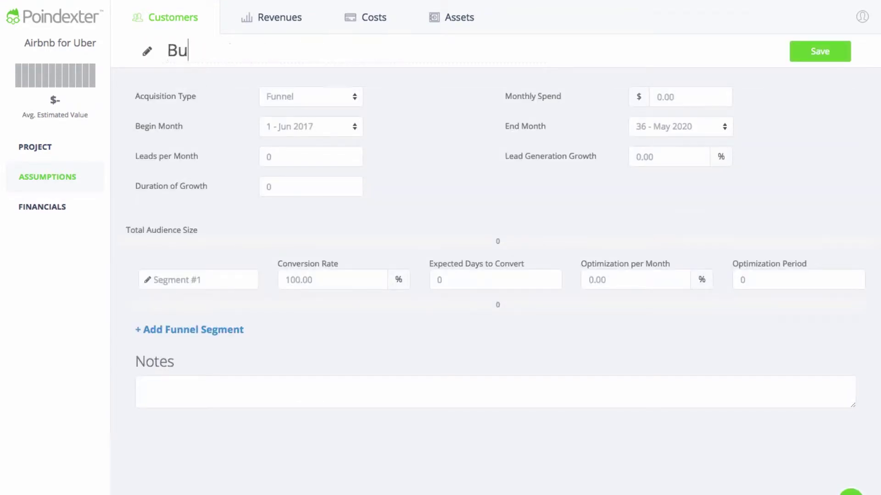
type("yers - Guest Blogginh")
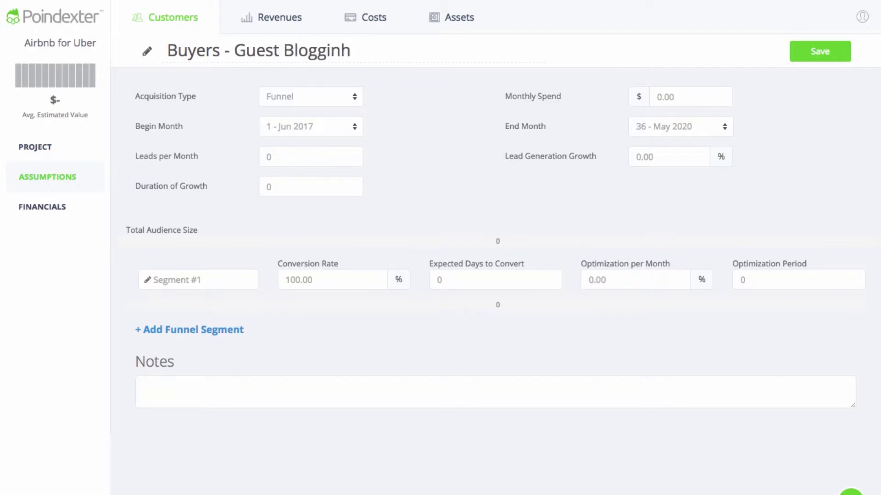
key("BackSpace")
type("g")
left_click(282, 152)
type("200000")
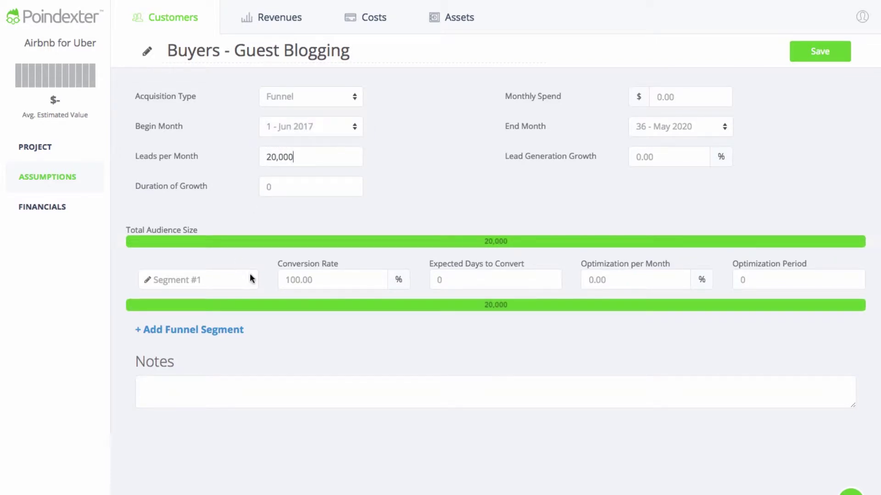
Set up funnel segments Go to Site at 10% and Customers at 50%, then save.
left_click(298, 279)
type("10")
left_click(240, 279)
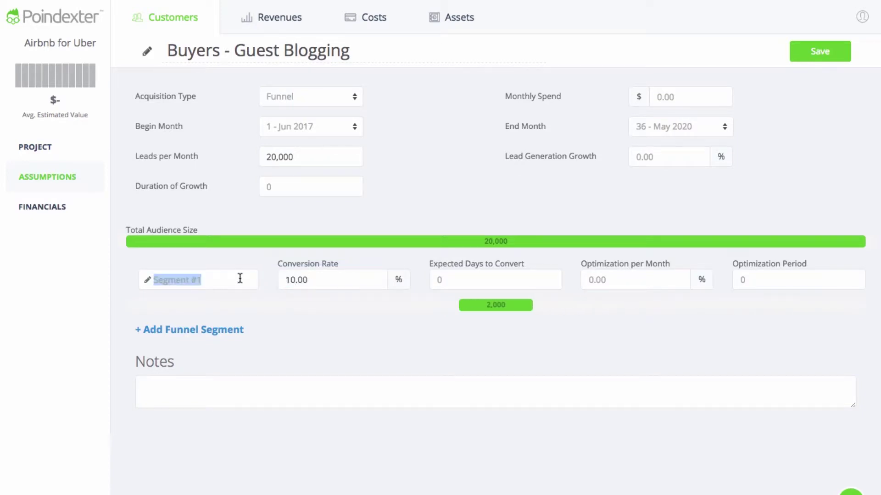
type("Go to Site")
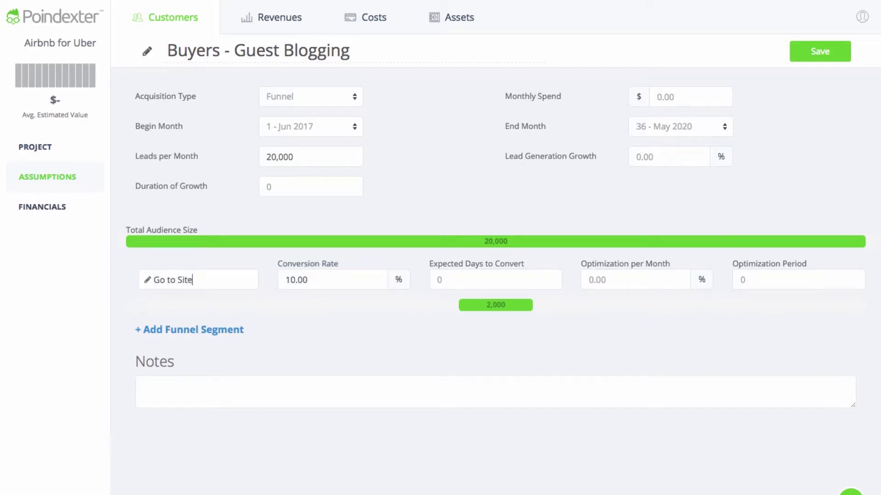
left_click(223, 334)
left_click(350, 348)
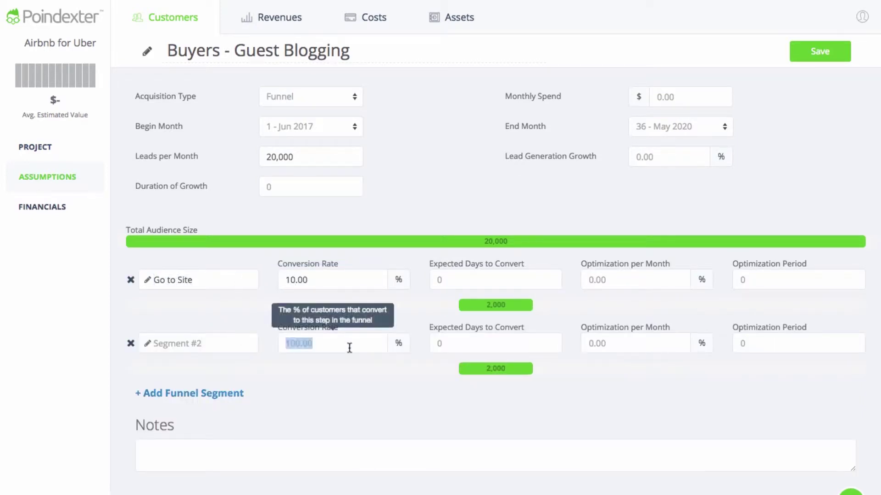
type("50")
left_click(243, 343)
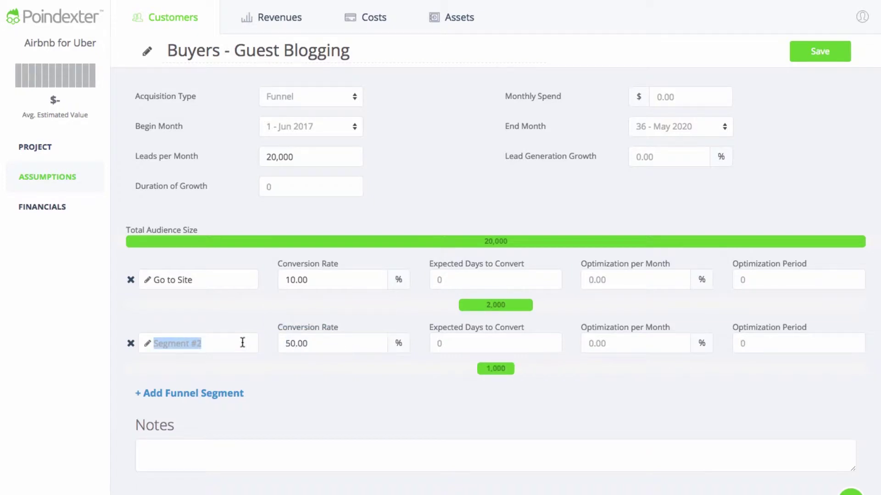
type("Customers")
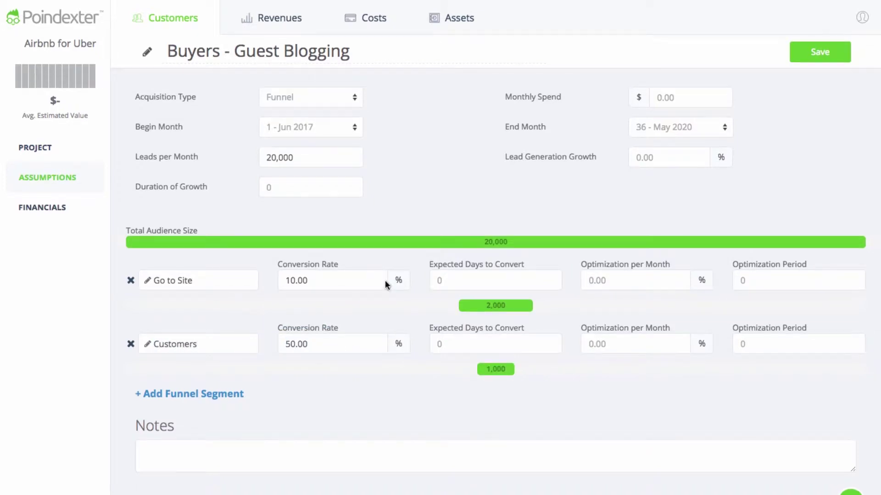
left_click(809, 51)
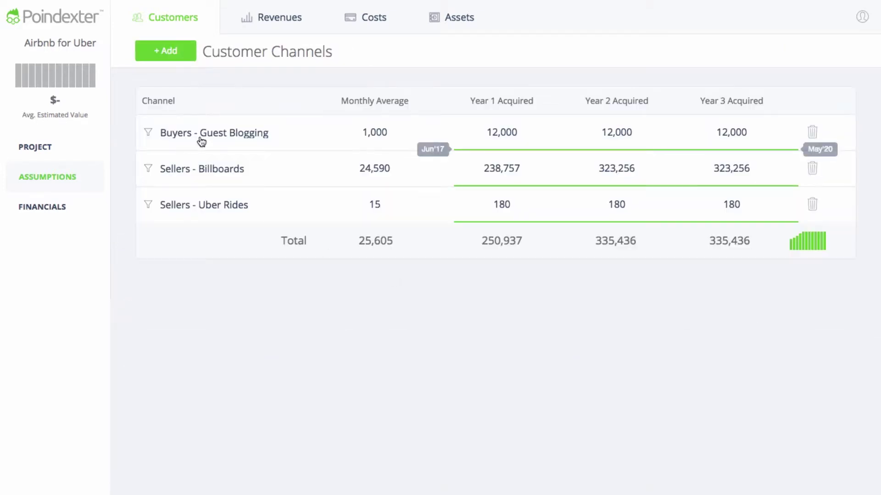
Switch to the Revenue Streams page and bring up the revenue stream types to add.
left_click(286, 21)
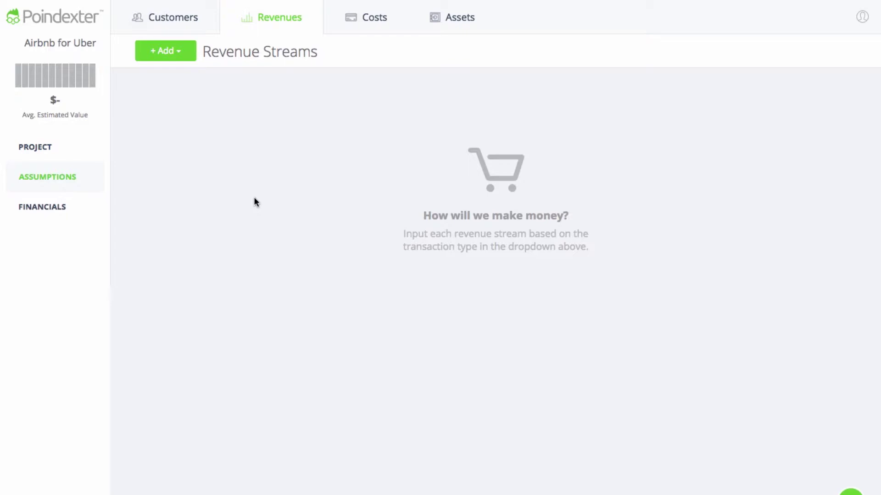
left_click(185, 61)
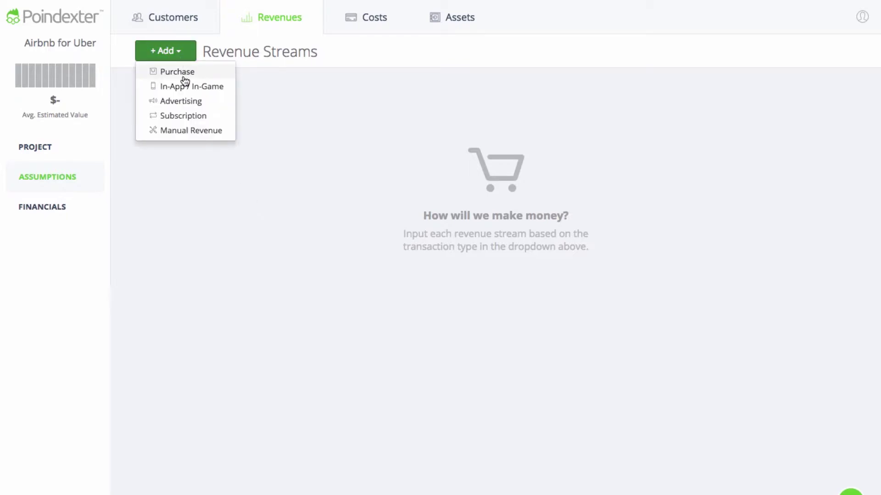
Add a Purchase stream 'Transaction Fees' sourced only from Buyers - Guest Blogging.
left_click(184, 76)
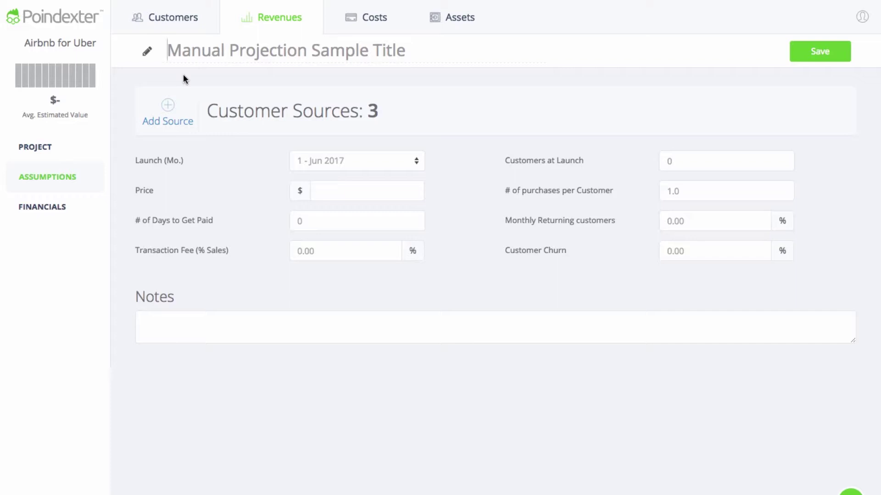
type("Tran")
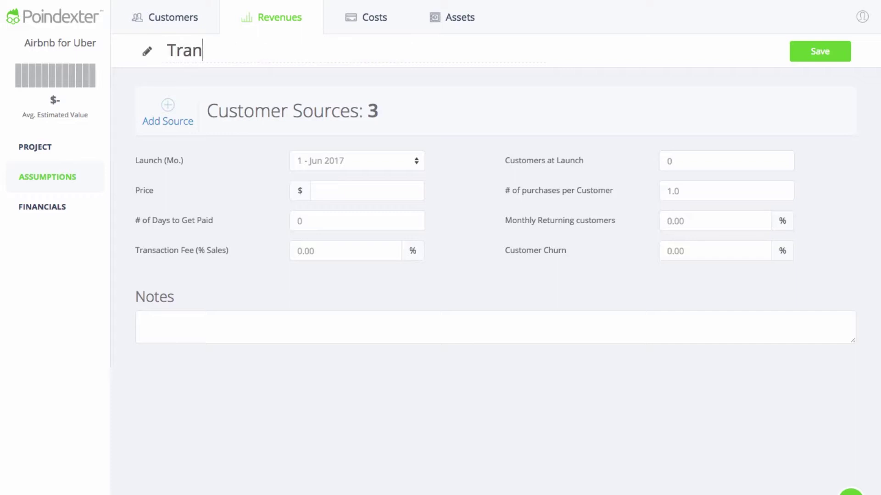
type("saction Fees")
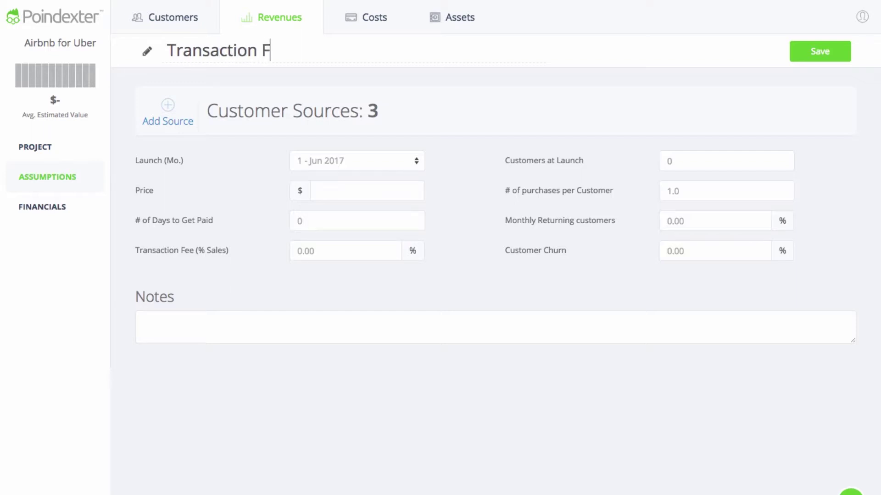
left_click(167, 115)
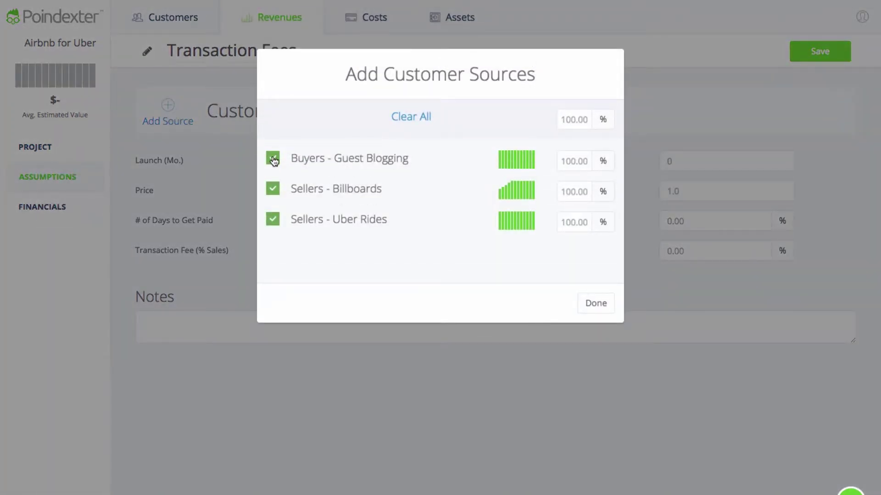
left_click(275, 188)
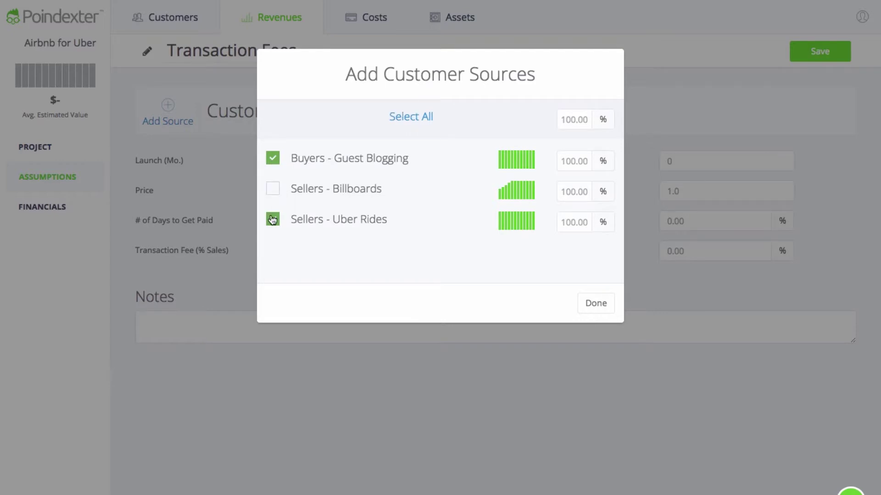
left_click(272, 220)
left_click(594, 301)
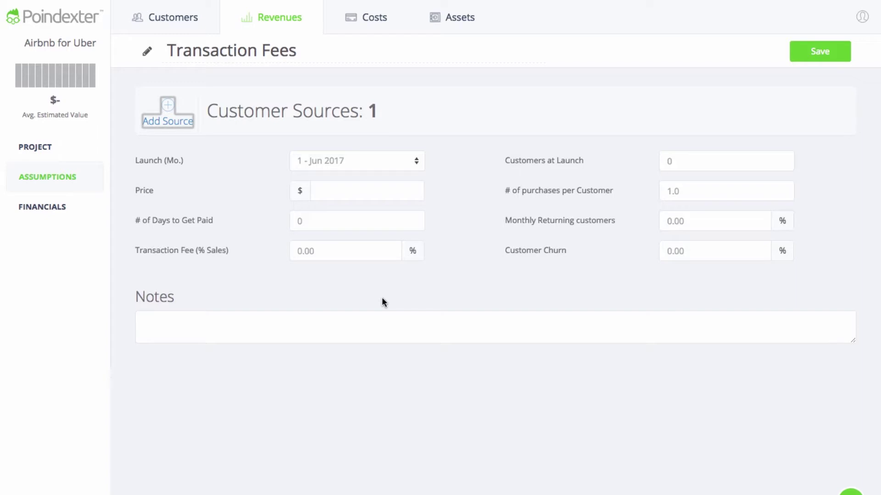
Give Transaction Fees a $3.00 price, 3 purchases per customer and 10% monthly returning, then save.
left_click(364, 192)
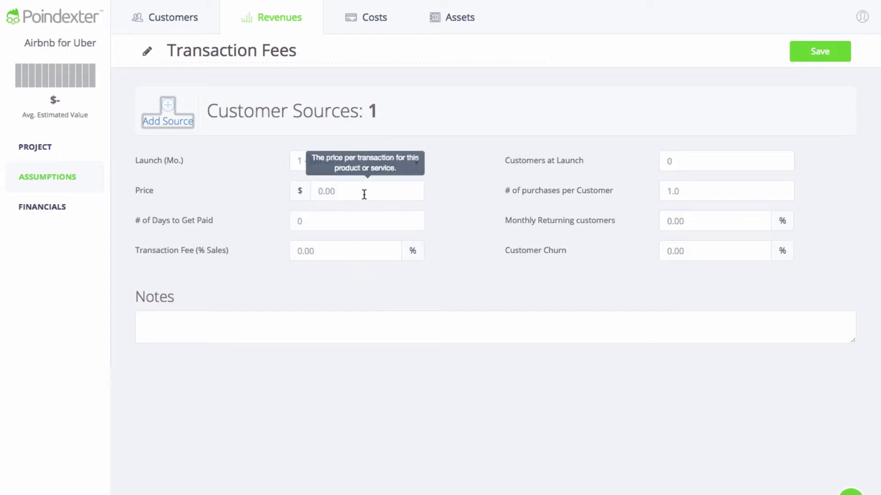
left_click(364, 193)
type("3")
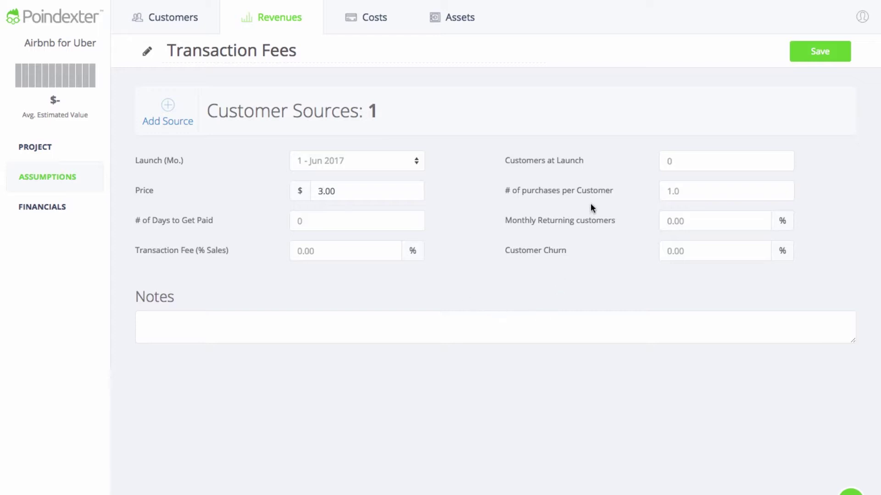
left_click(664, 198)
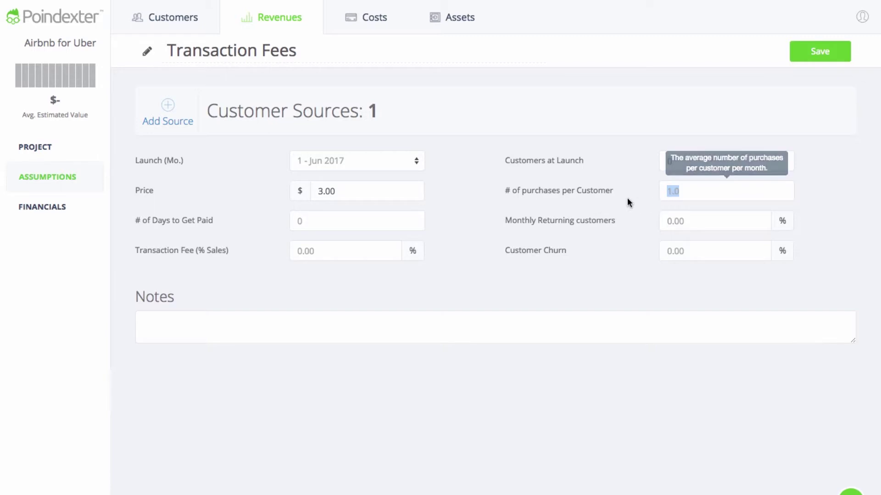
type("3")
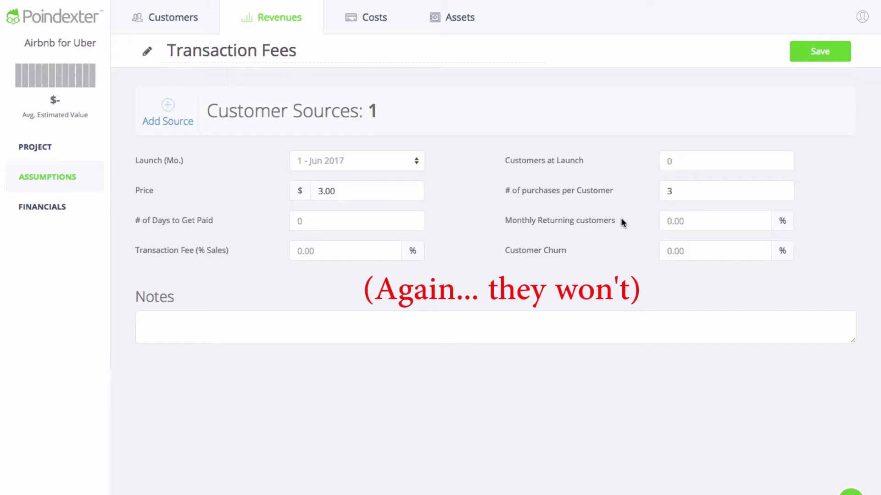
key("Tab")
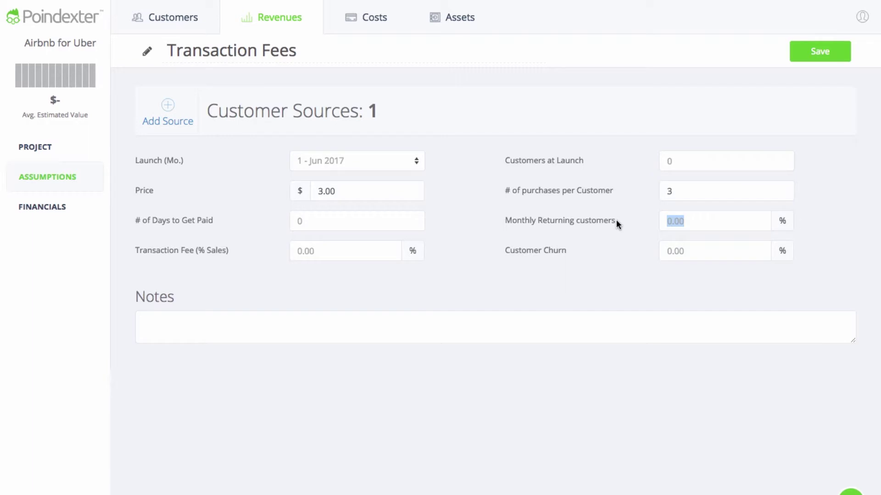
type("10.00")
left_click(805, 55)
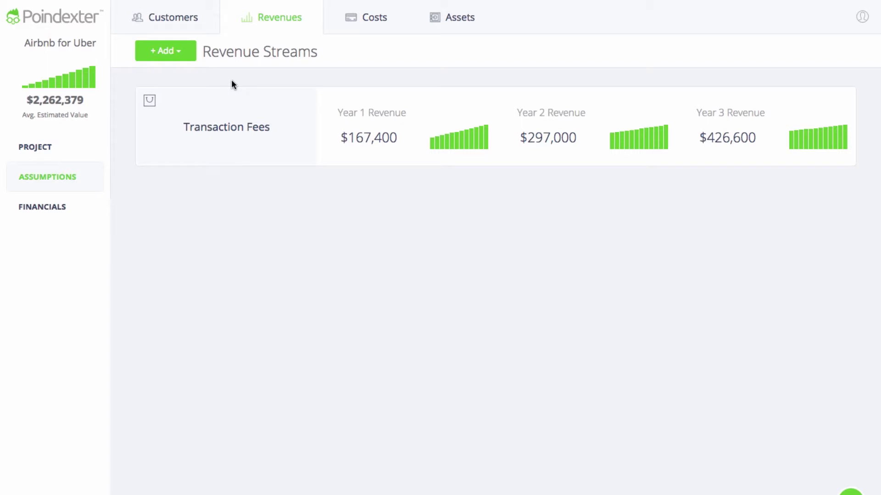
Add a Purchase stream 'GMV Revenue' sourced only from Buyers - Guest Blogging.
left_click(189, 56)
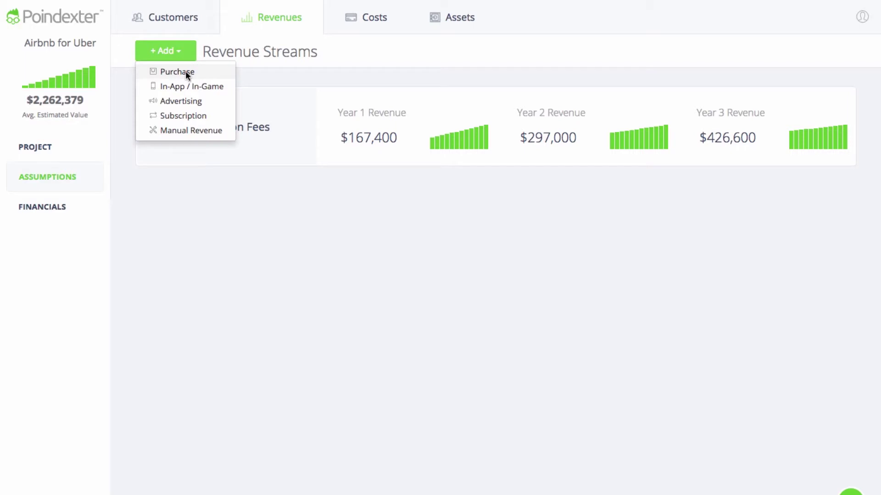
left_click(186, 73)
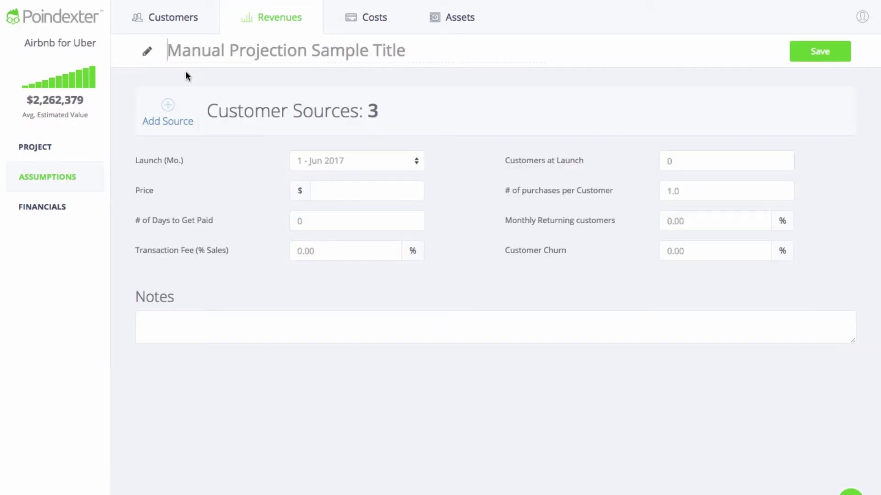
type("GMV Revenue")
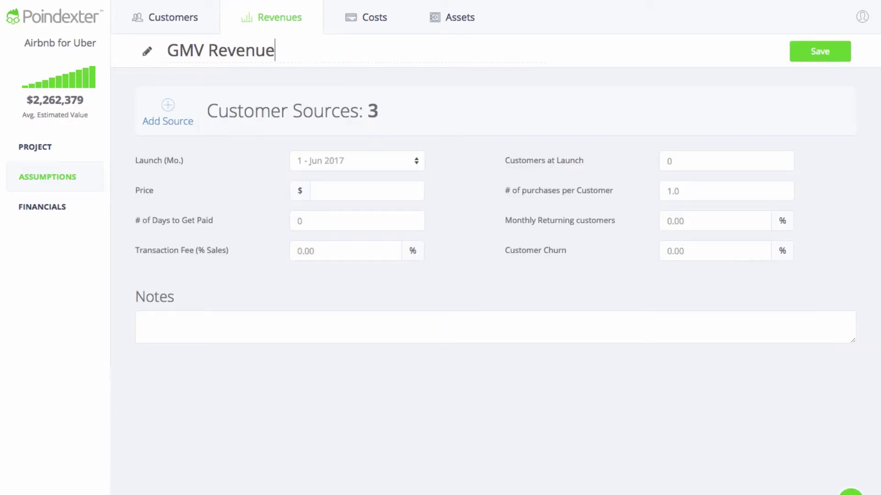
left_click(168, 107)
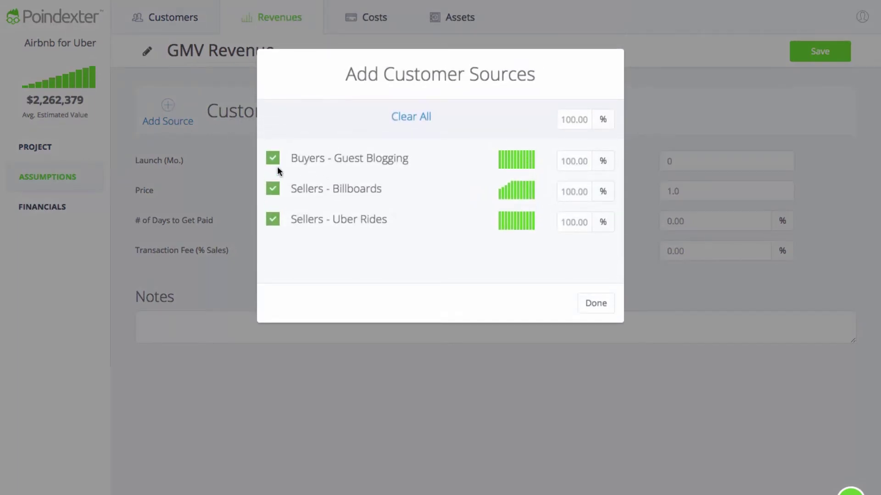
left_click(274, 194)
left_click(273, 221)
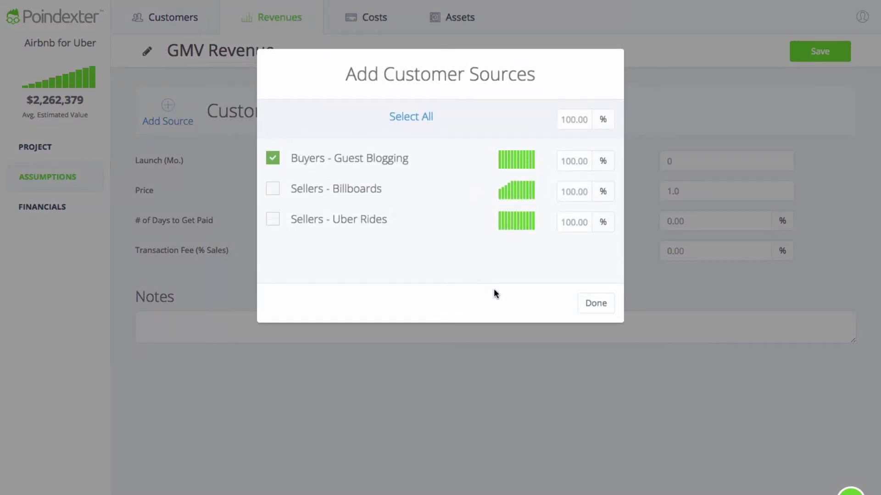
left_click(593, 306)
Set GMV Revenue to a $100 price, 3 purchases per customer, 10% monthly returning, and save.
left_click(390, 188)
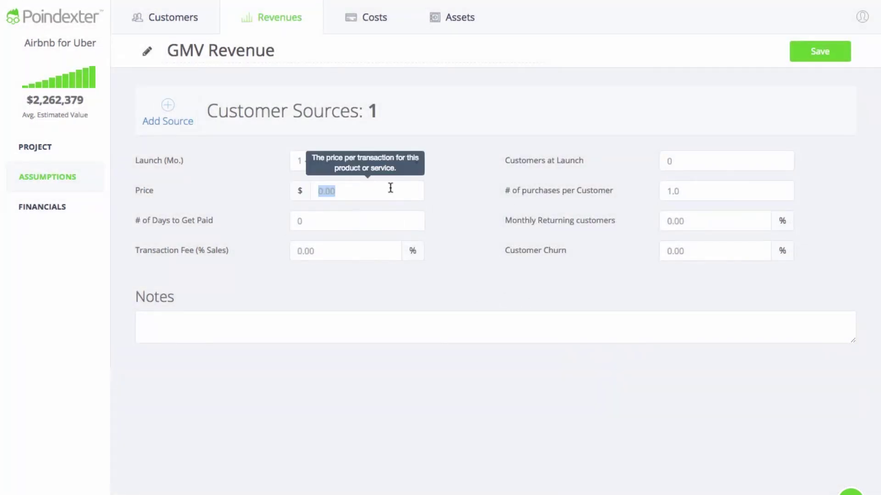
type("100")
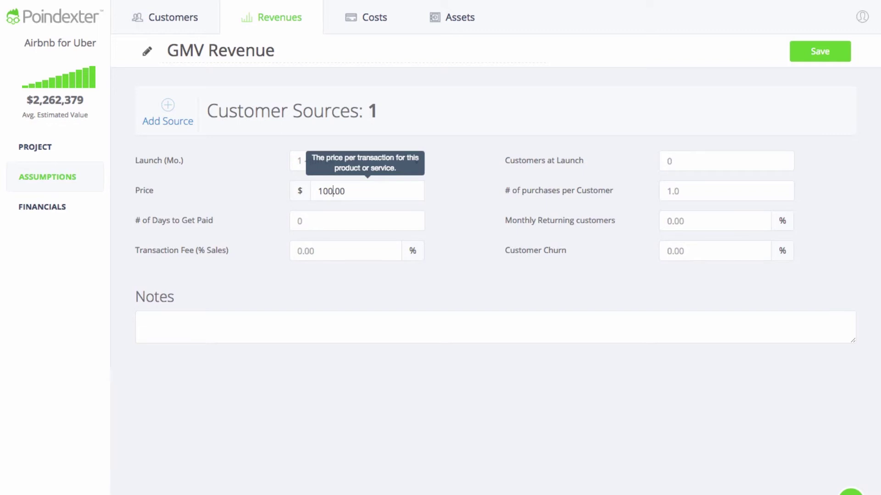
left_click(717, 191)
type("3")
left_click(708, 222)
type("10")
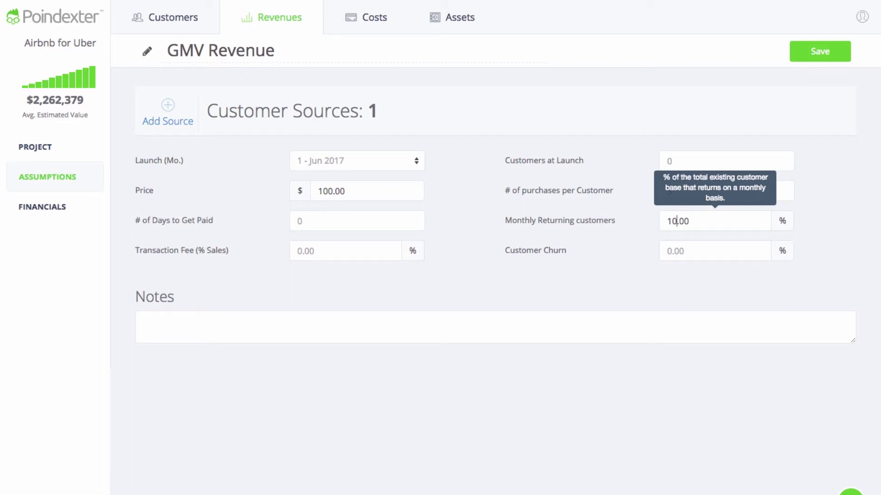
left_click(807, 51)
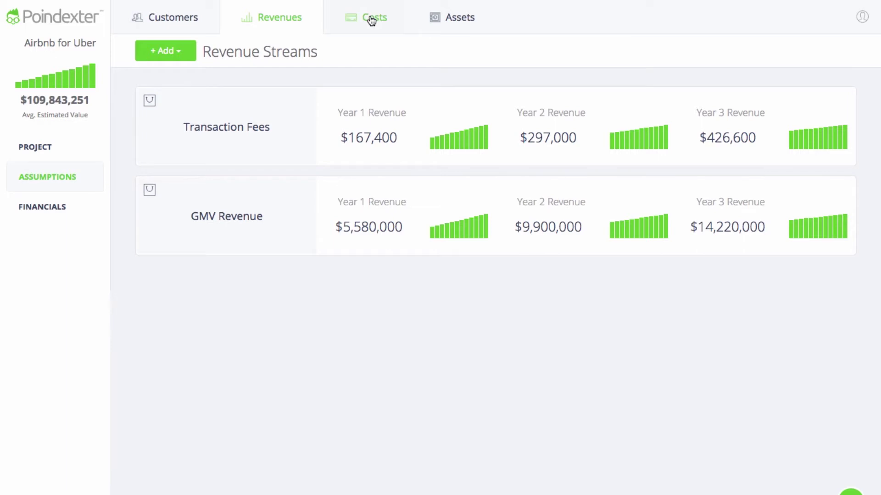
Add a % of Sales cost named 'Sellers Cut' at 97%.
left_click(373, 19)
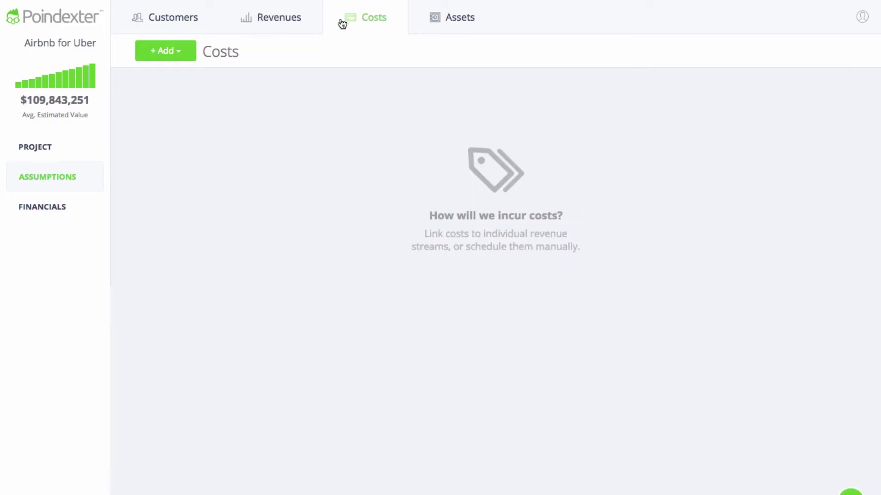
left_click(189, 50)
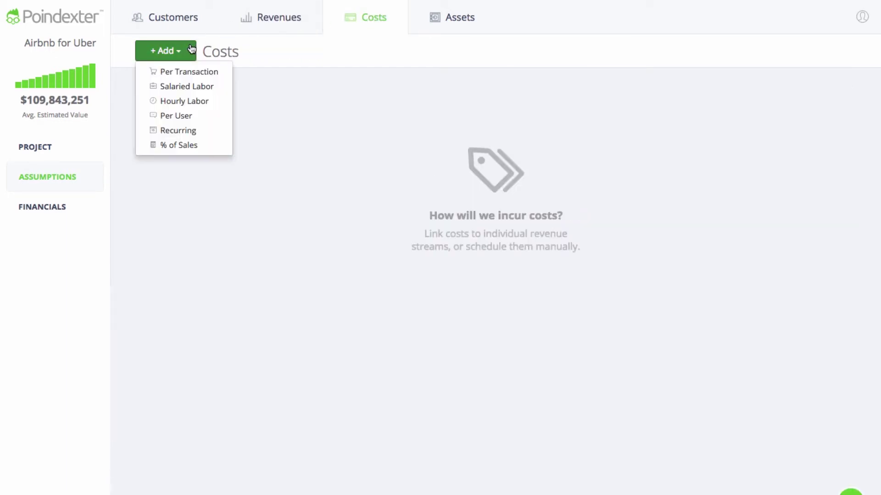
left_click(178, 144)
type("Sellers Cut")
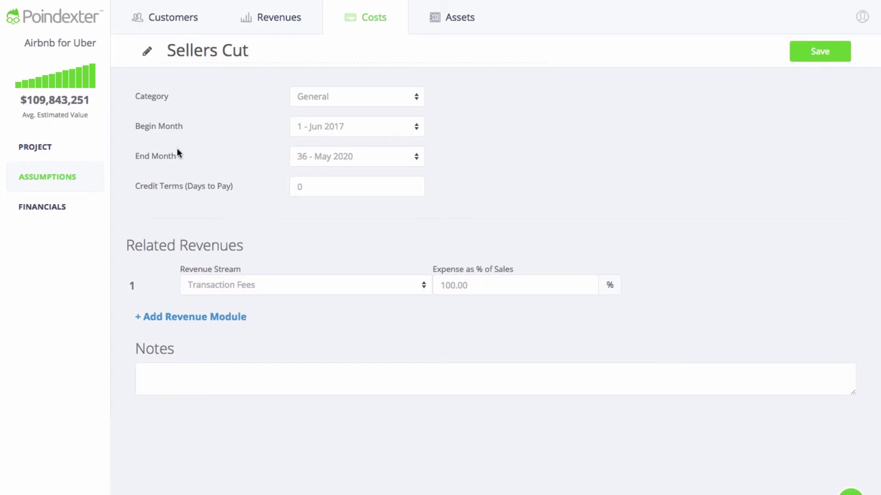
left_click(482, 287)
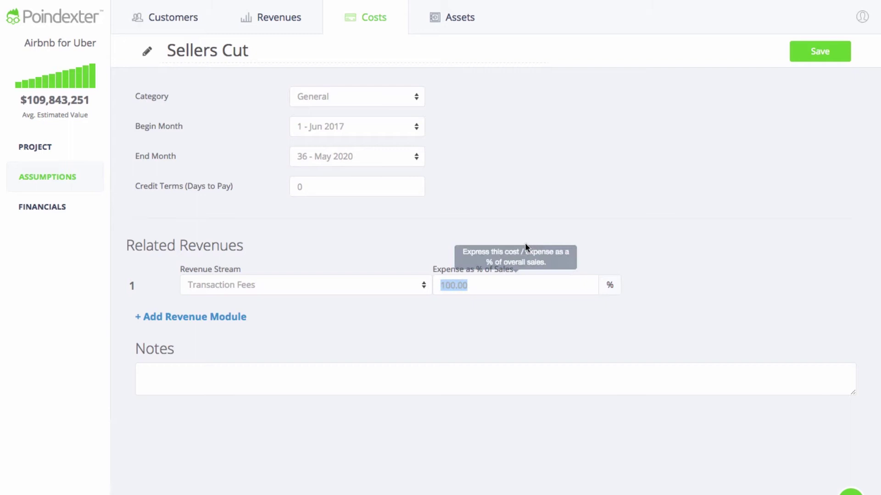
type("97")
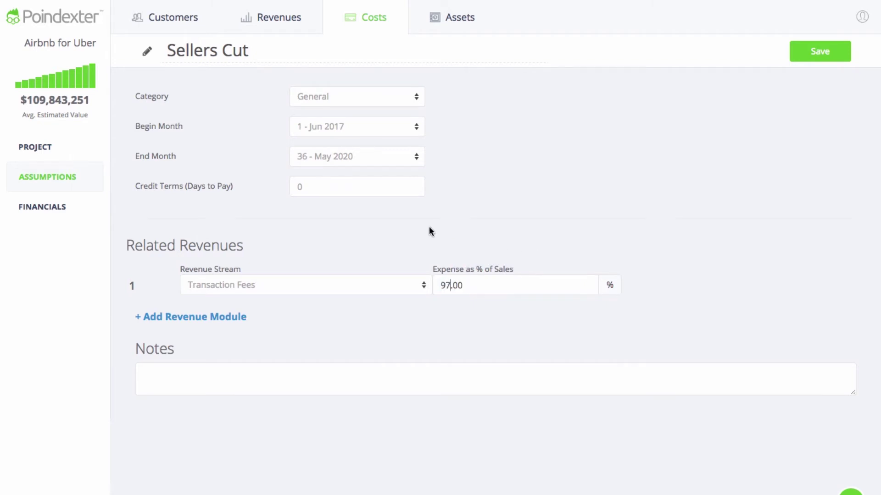
Link Sellers Cut to GMV Revenue, categorize it as Cost of Revenue, and save.
left_click(266, 286)
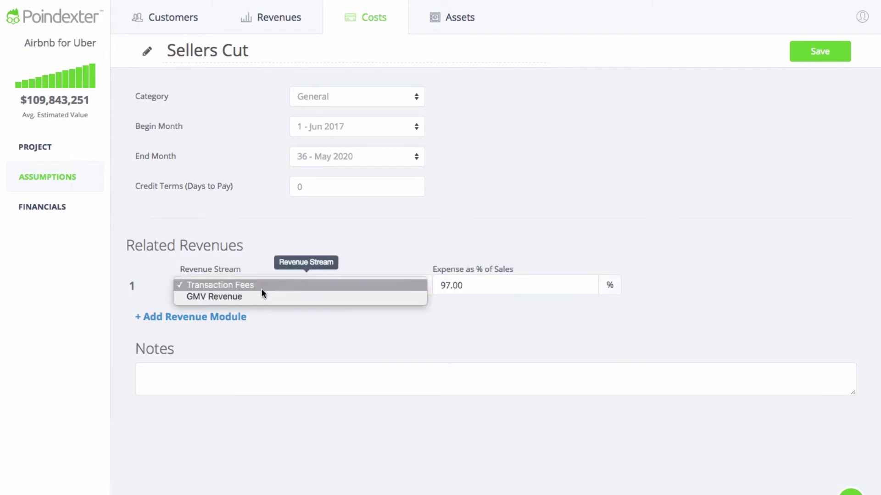
left_click(219, 295)
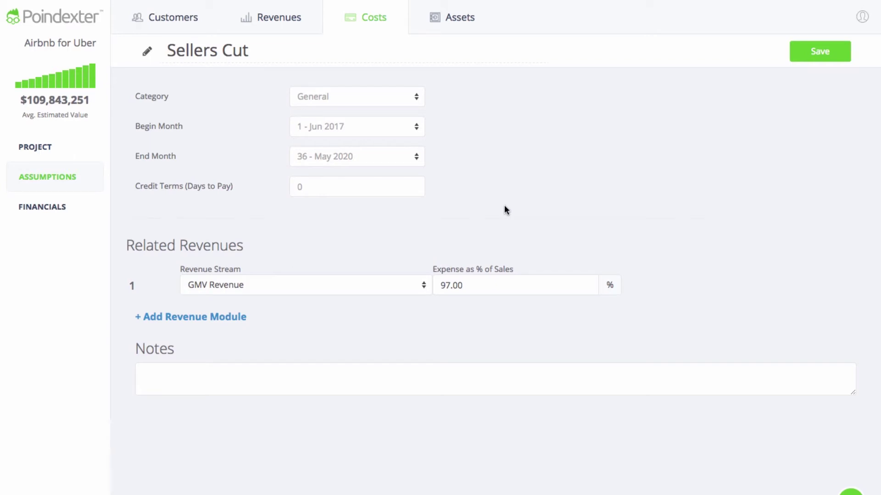
left_click(414, 97)
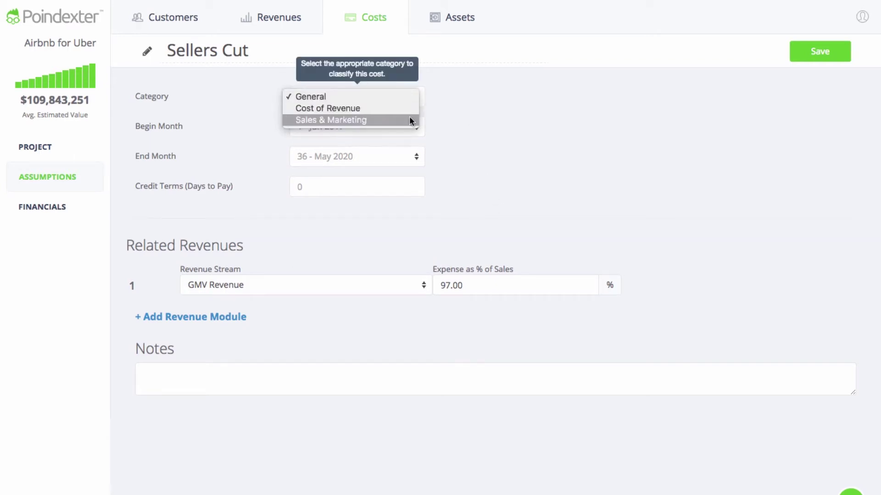
left_click(410, 113)
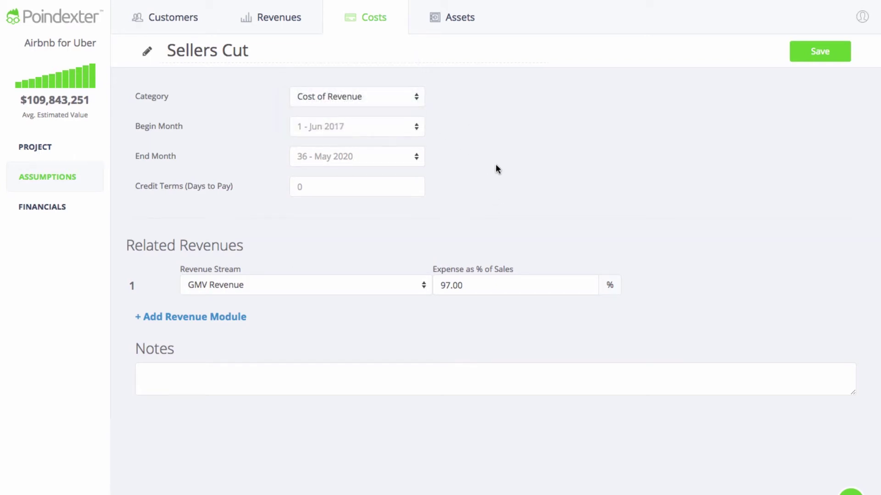
left_click(828, 54)
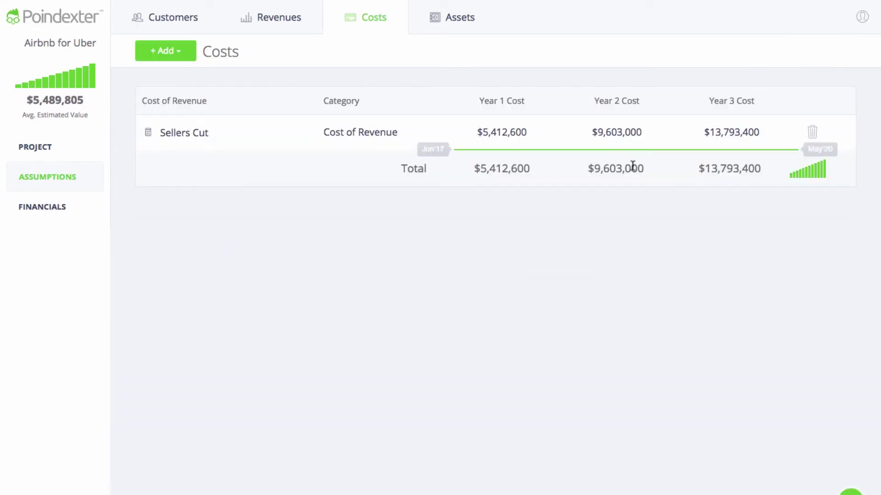
left_click(275, 24)
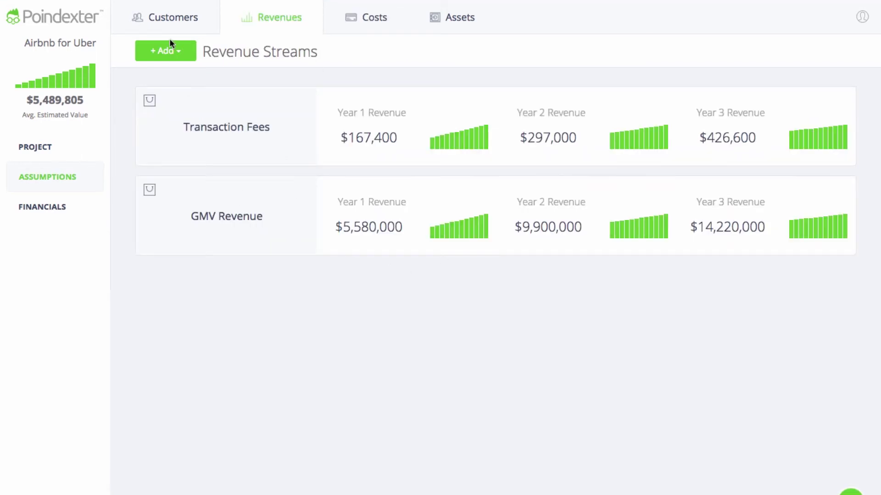
Create a 'Vehicle Listing Fee' subscription stream sourced only from the two seller customer sources.
left_click(167, 51)
left_click(165, 117)
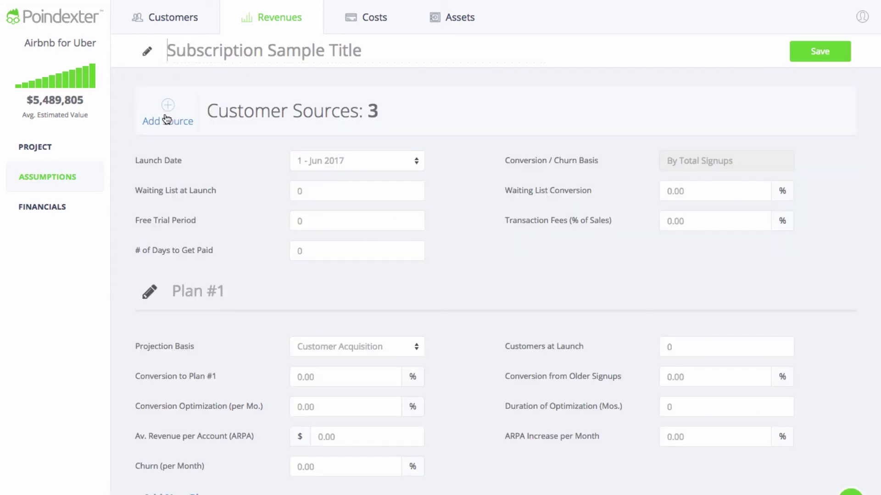
type("Vehe")
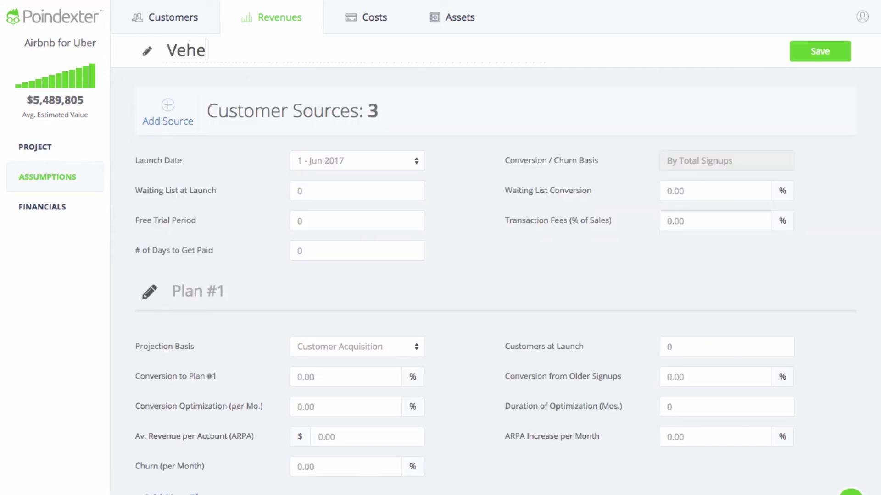
key("BackSpace")
type("icle Listing Df")
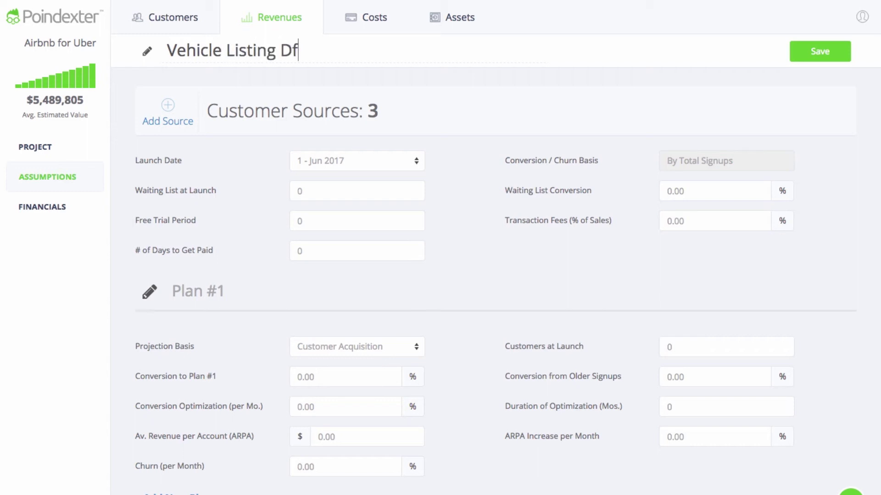
key("BackSpace")
key("BackSpace")
type("Fee")
left_click(177, 122)
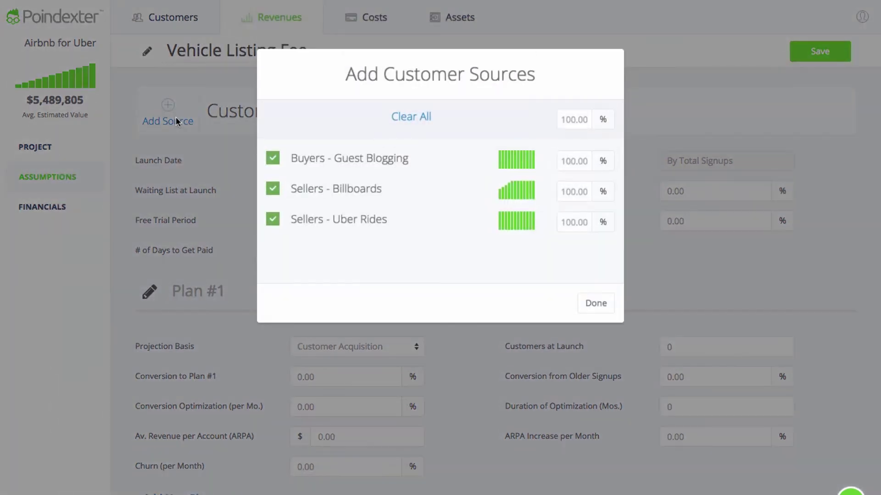
left_click(273, 159)
left_click(612, 305)
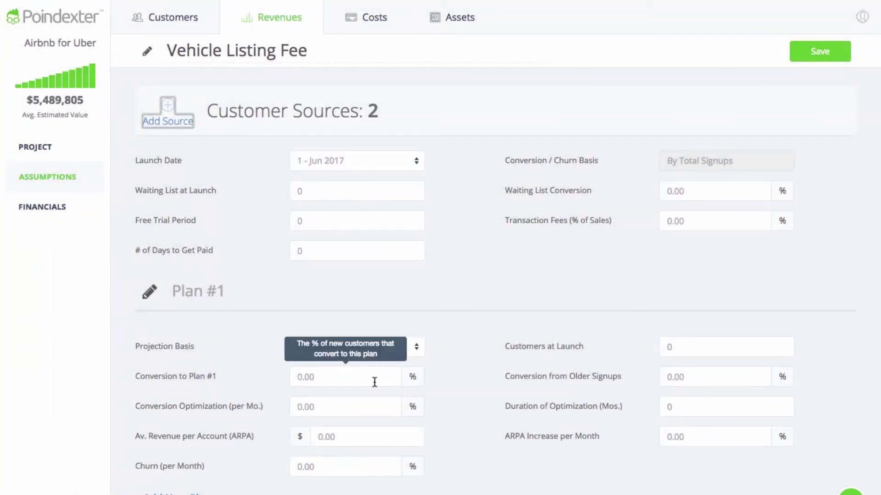
Set 75% conversion, $5 ARPA and 10% monthly churn, then save the stream.
left_click(374, 382)
type("75")
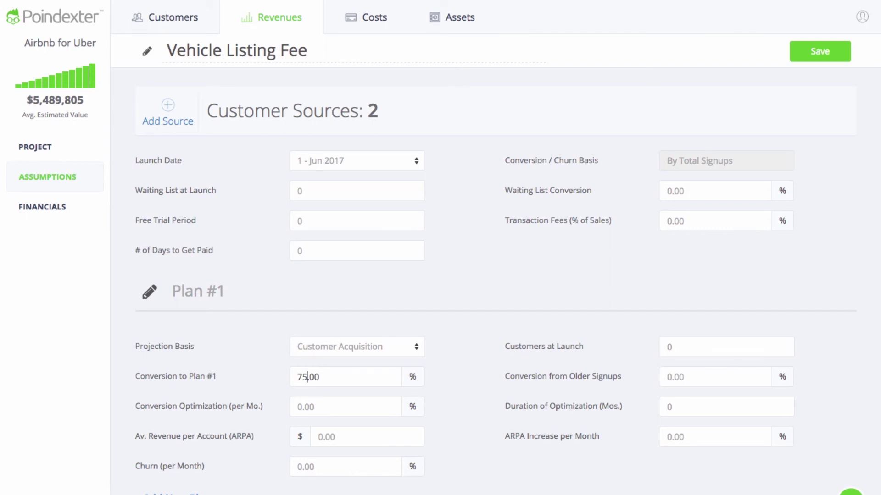
left_click(366, 436)
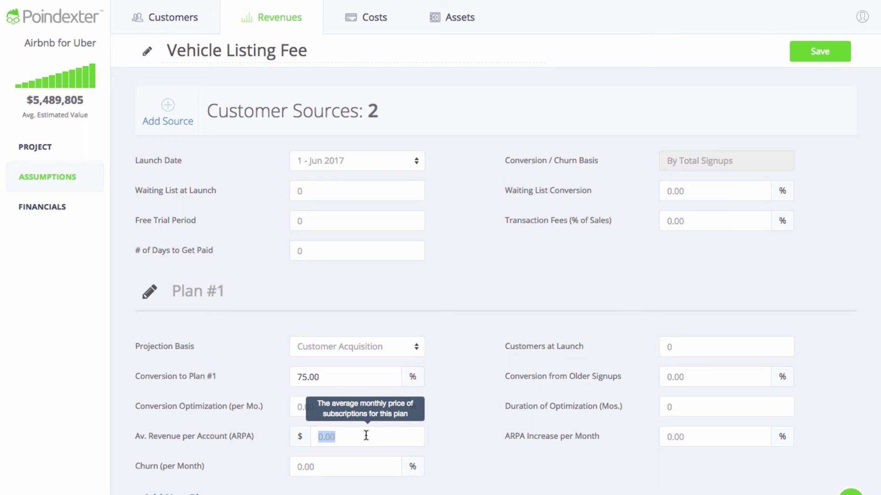
type("5")
left_click(365, 470)
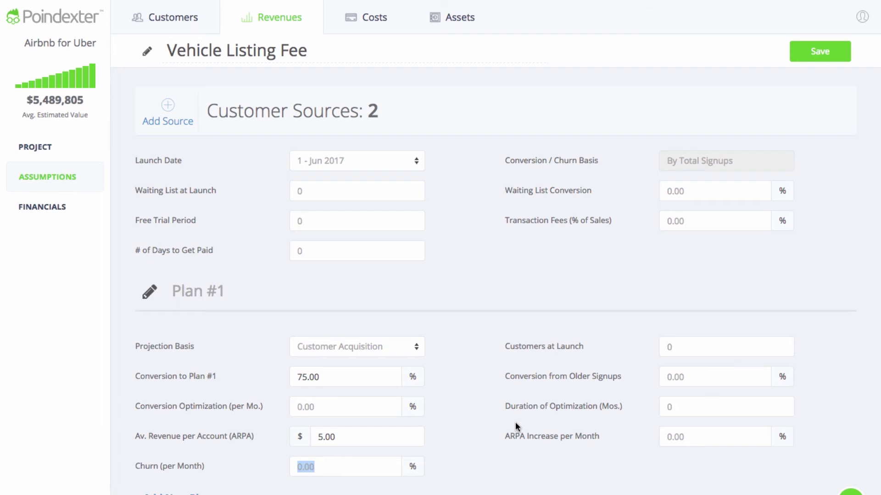
type("10")
left_click(840, 55)
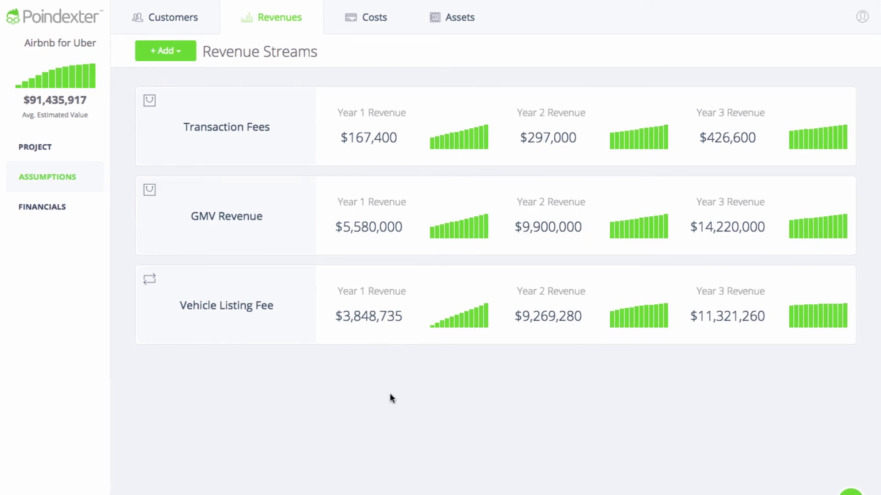
Switch to the Costs page and bring up the + Add cost type list.
left_click(376, 17)
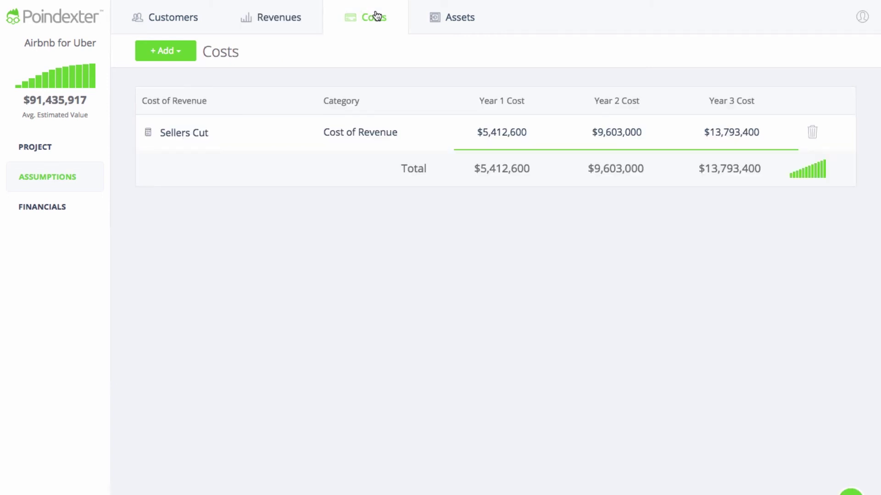
left_click(183, 54)
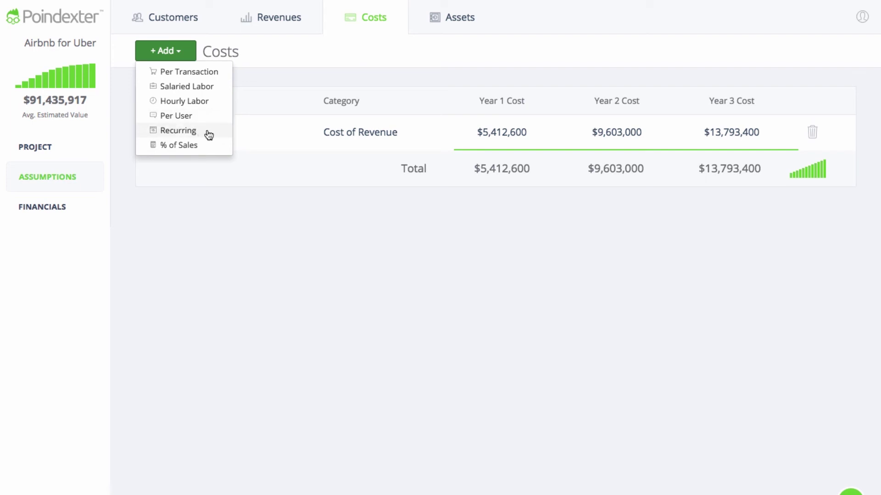
Dismiss the + Add cost type list, leaving only the Sellers Cut cost of revenue.
left_click(319, 235)
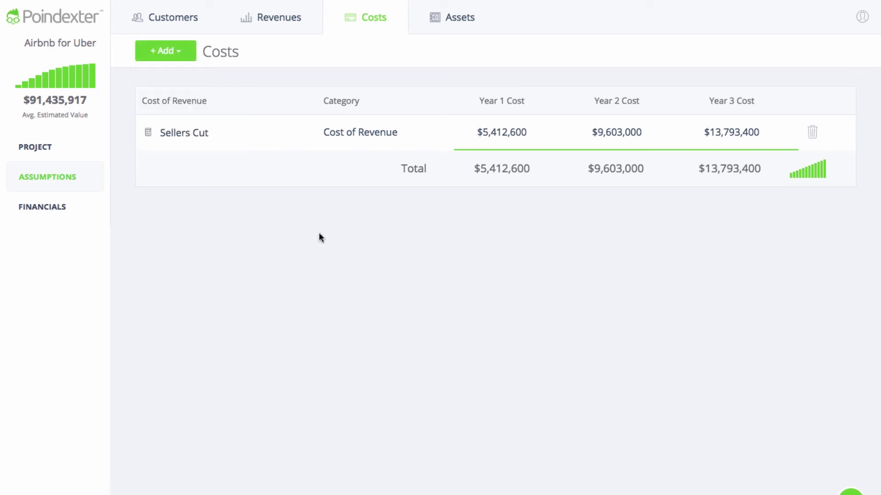